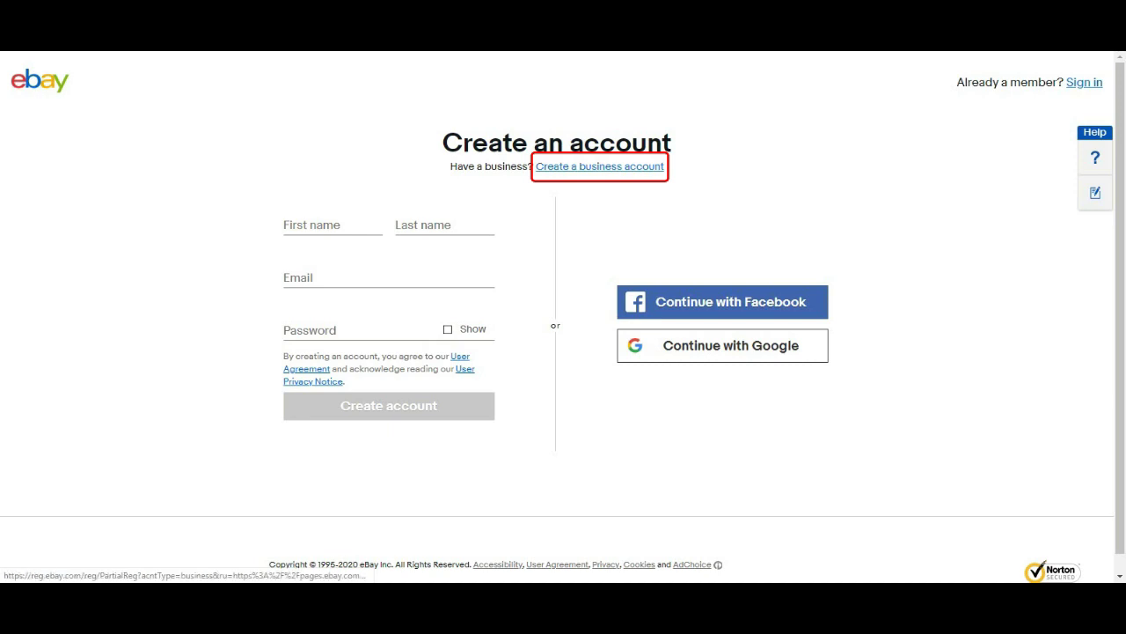
- Start a business account and enter the legal business name, business email (twice) and a password
left_click(601, 166)
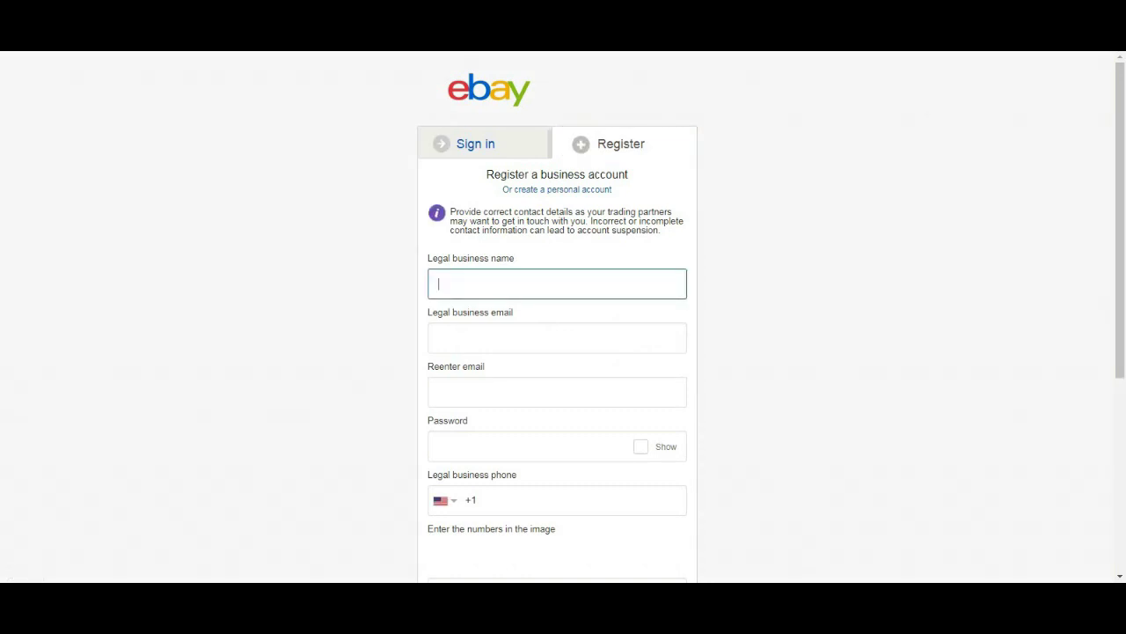
type("Pinl")
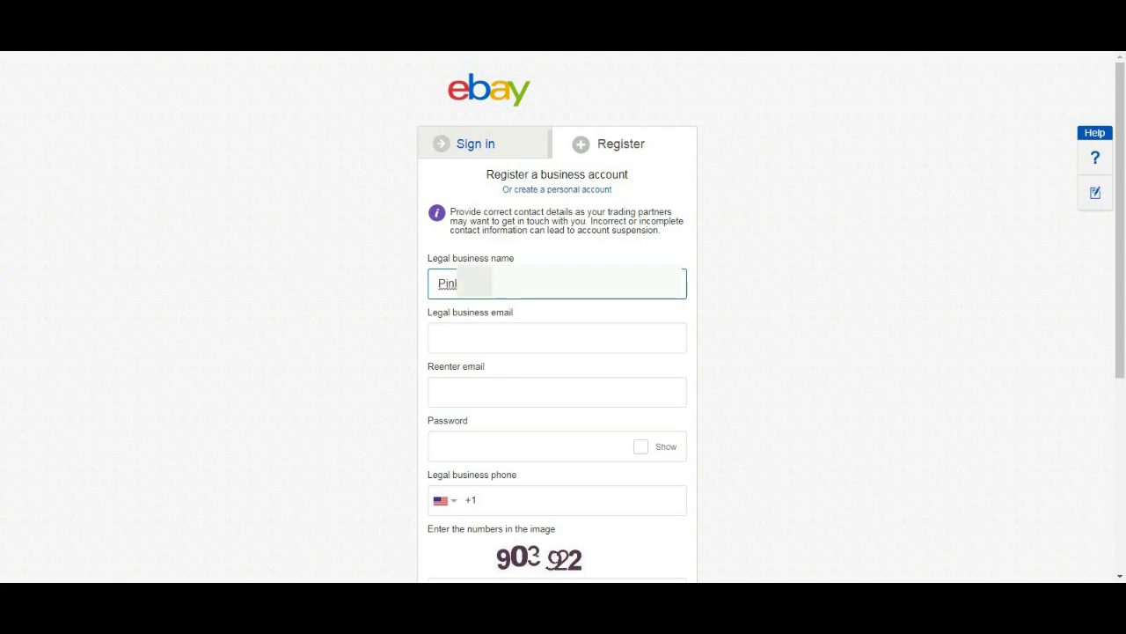
left_click(439, 338)
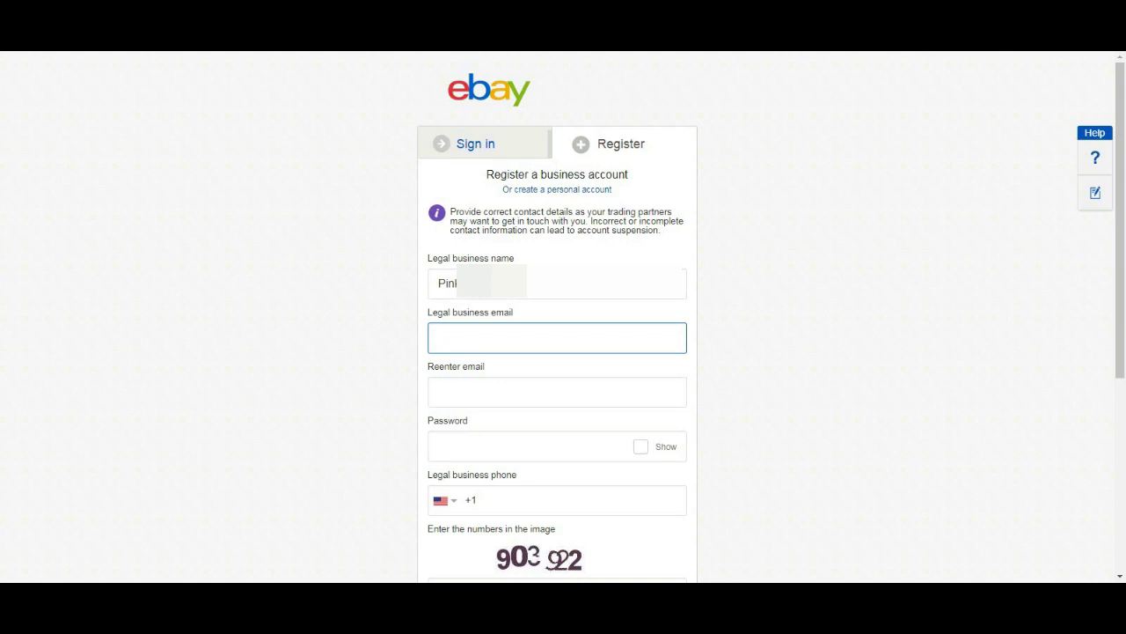
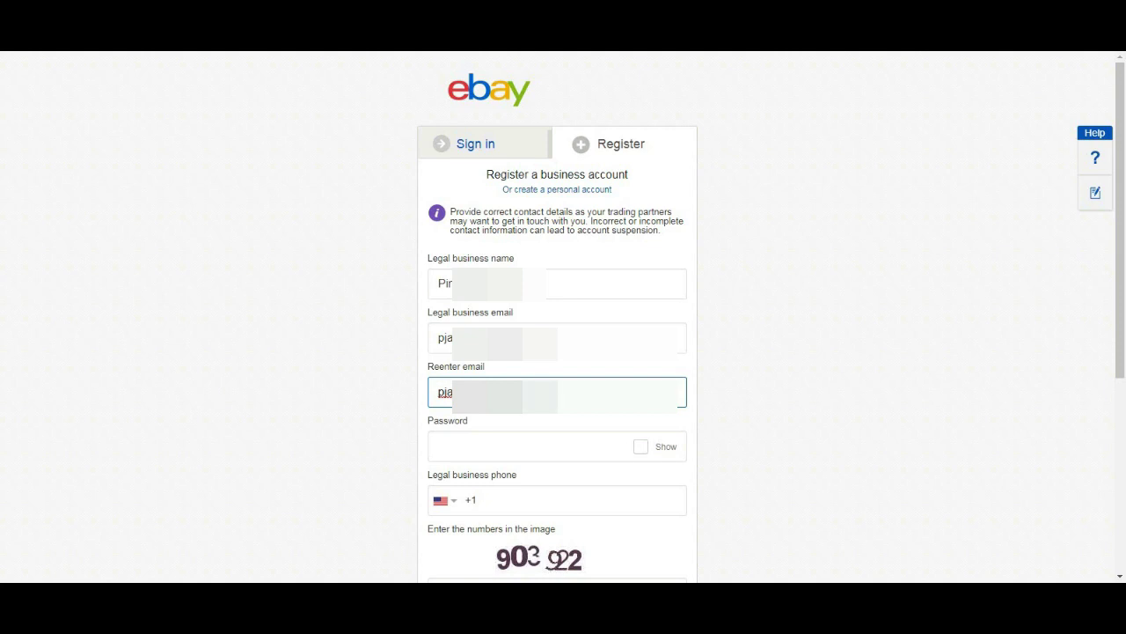
key("Tab")
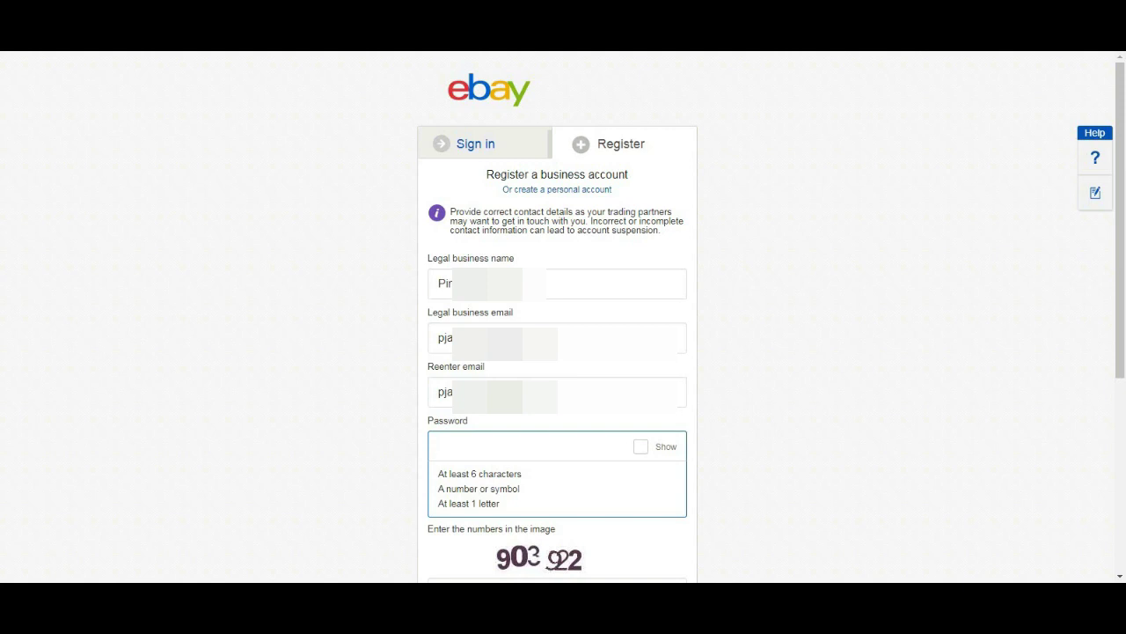
type("••••")
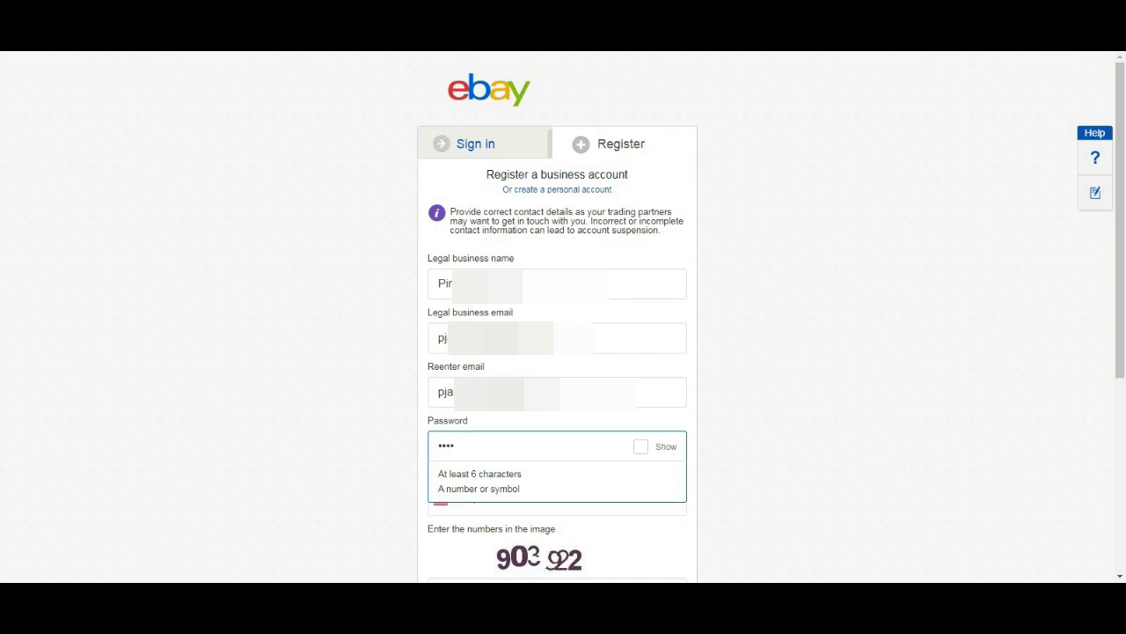
type("••••••")
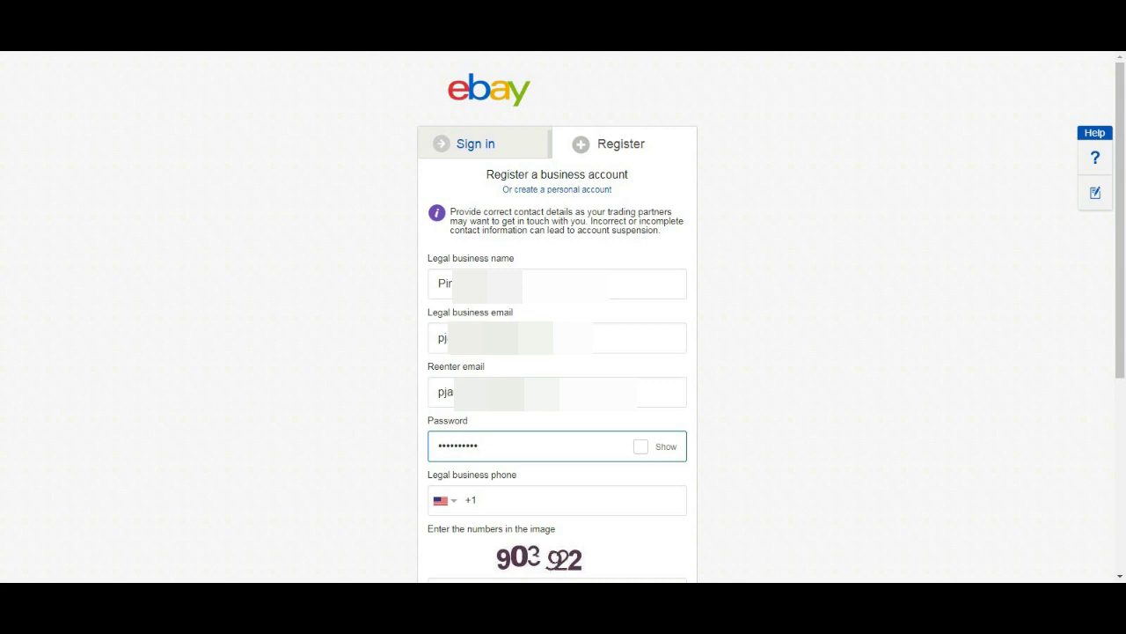
key("Tab")
left_click(491, 500)
- Set the business phone country code to India +91
left_click(446, 500)
type("in")
scroll(551, 305, "down", 1)
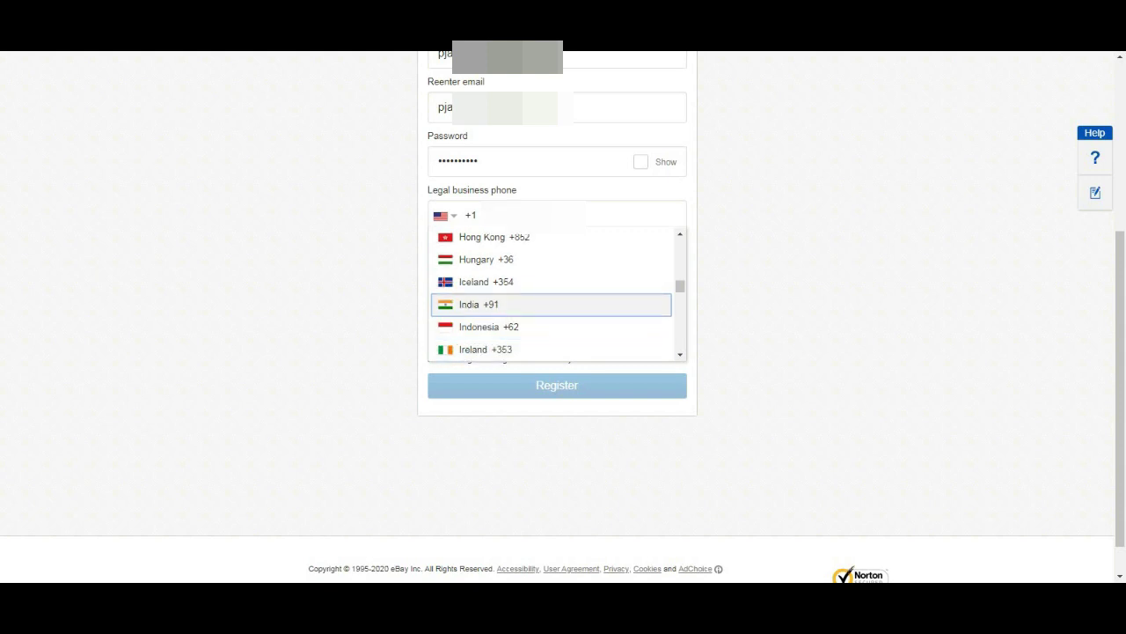
key("Return")
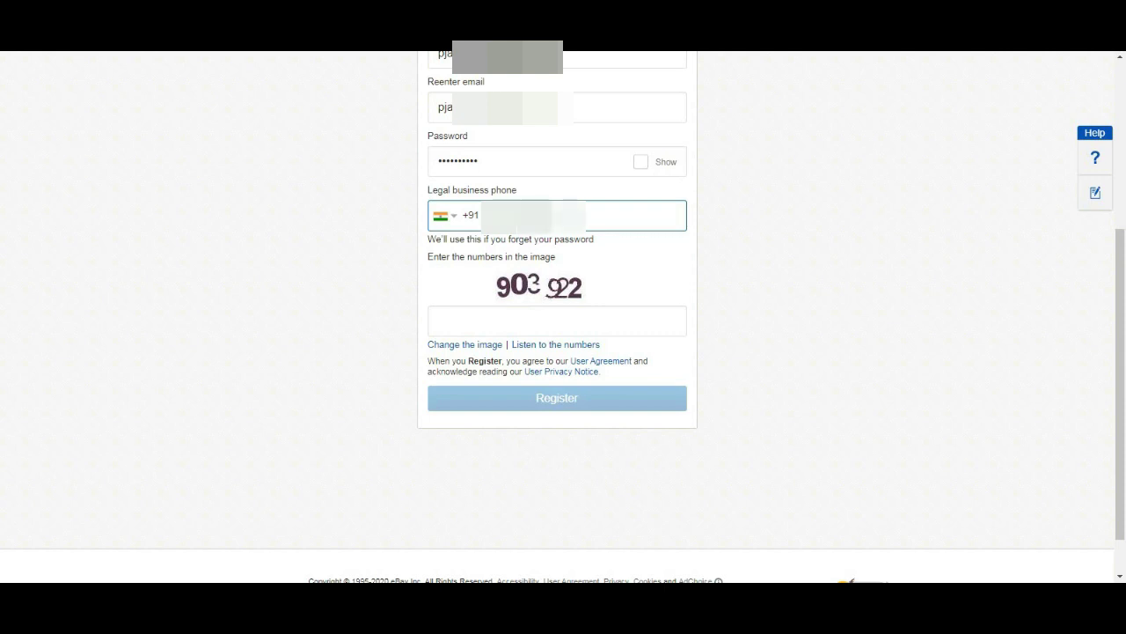
- Enter the captcha digits and submit the registration
left_click(474, 326)
type("9")
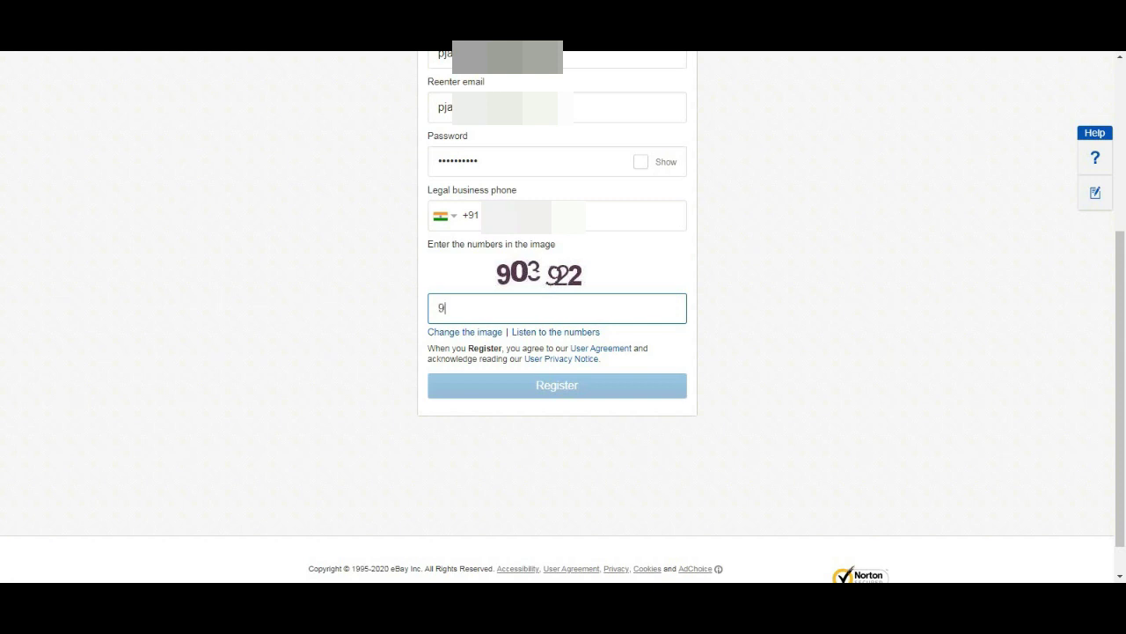
type("03922")
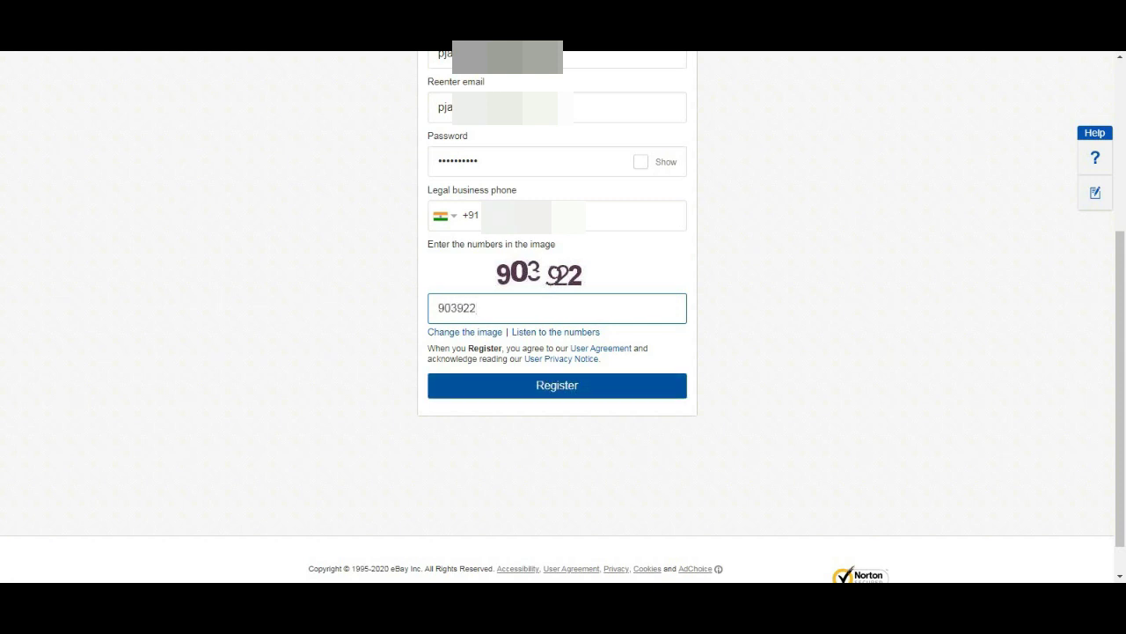
key("Return")
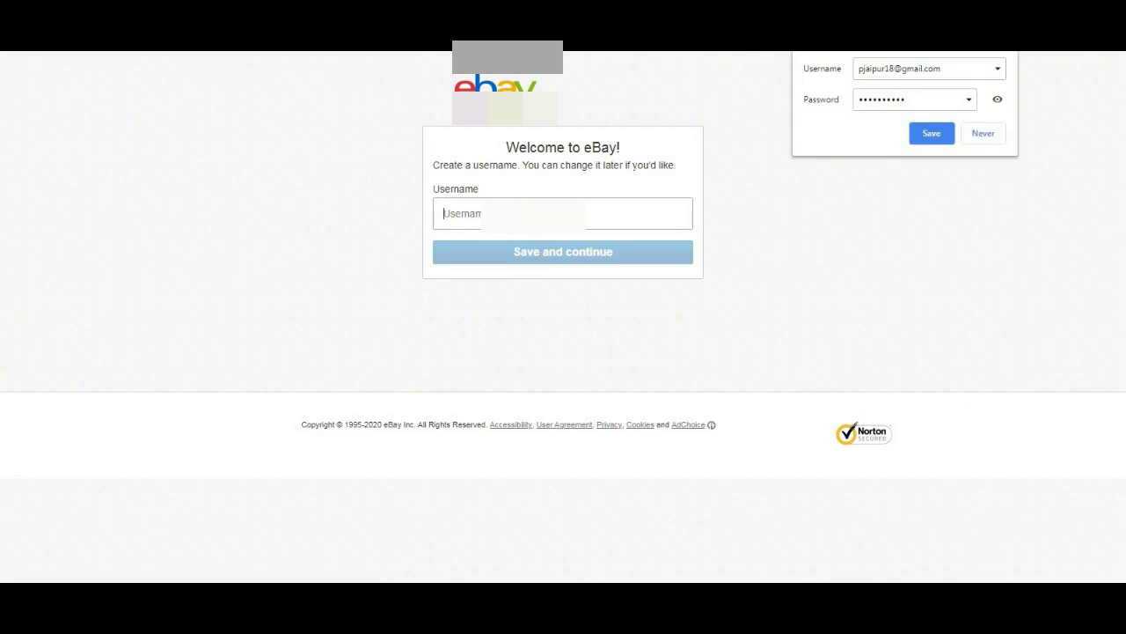
- Dismiss the save-password prompt, try a username, then accept eBay's first suggested username
key("Return")
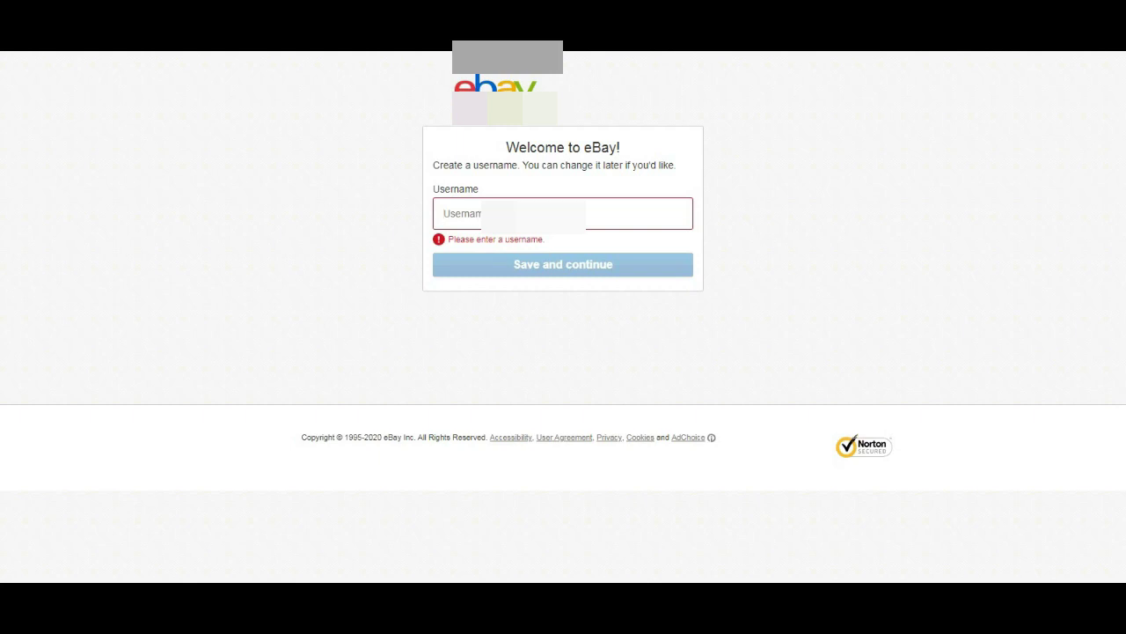
type("pja")
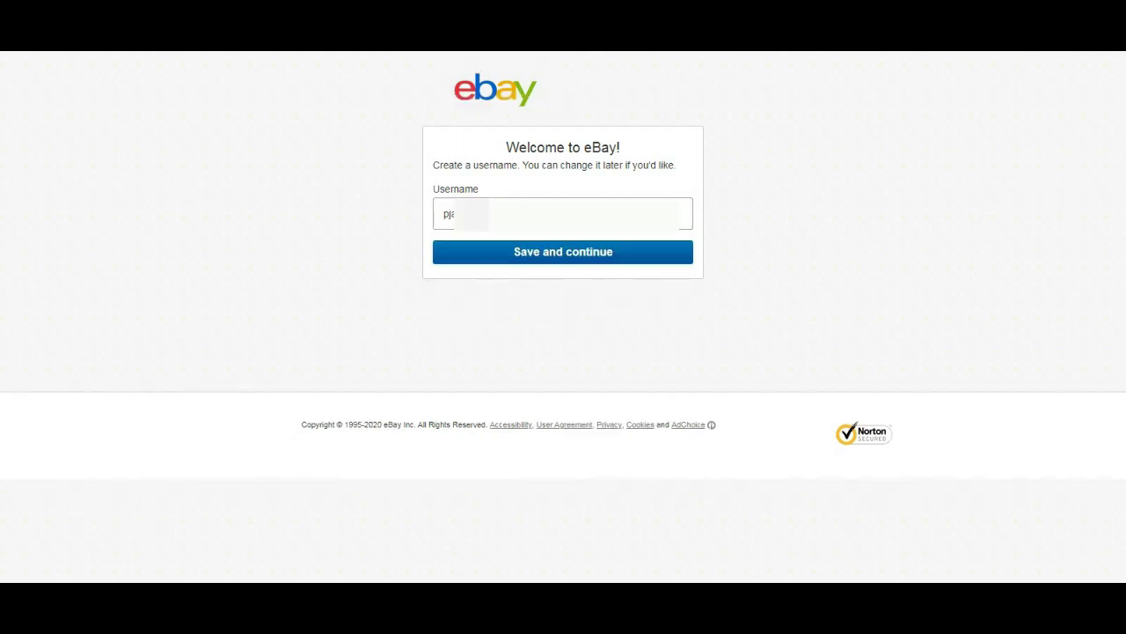
key("Return")
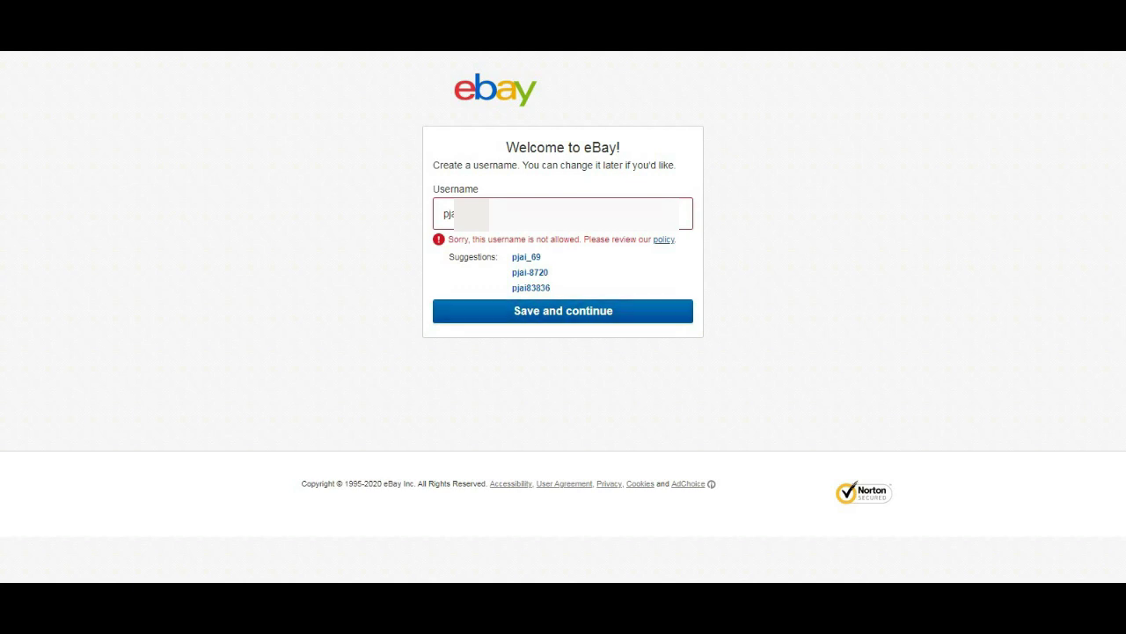
left_click(526, 257)
left_click(526, 257)
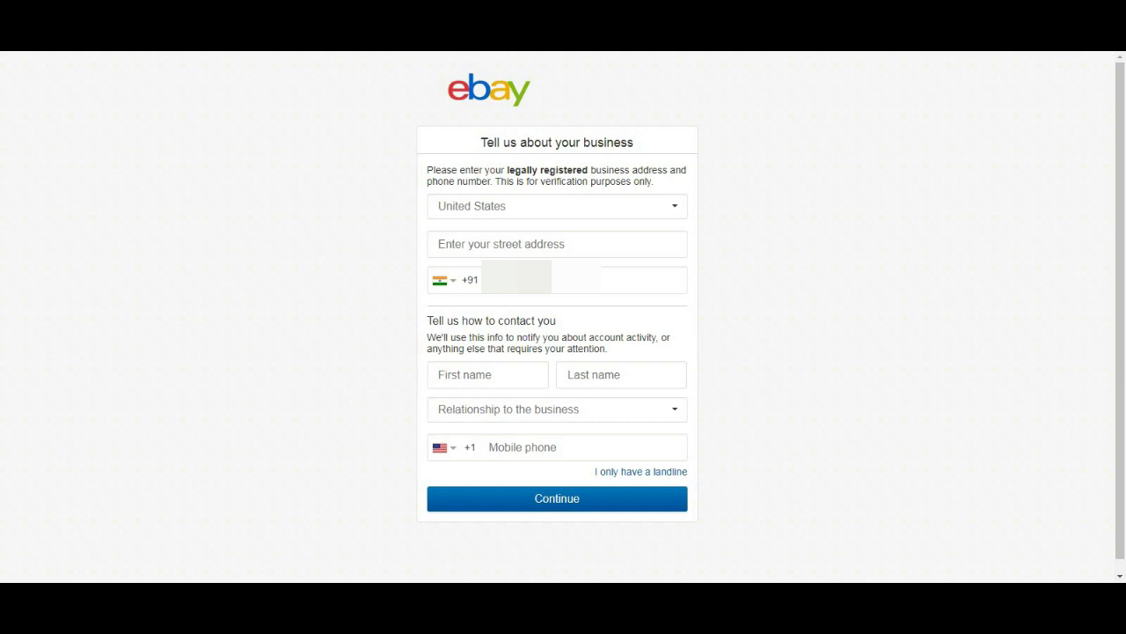
- Set the business country to India
left_click(557, 206)
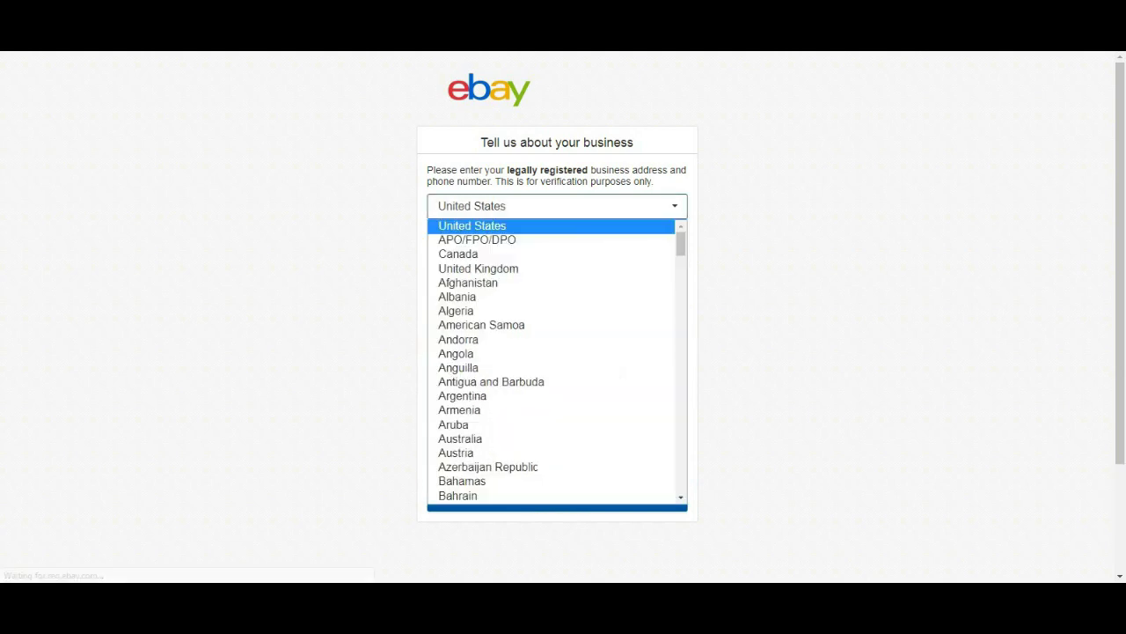
key("i")
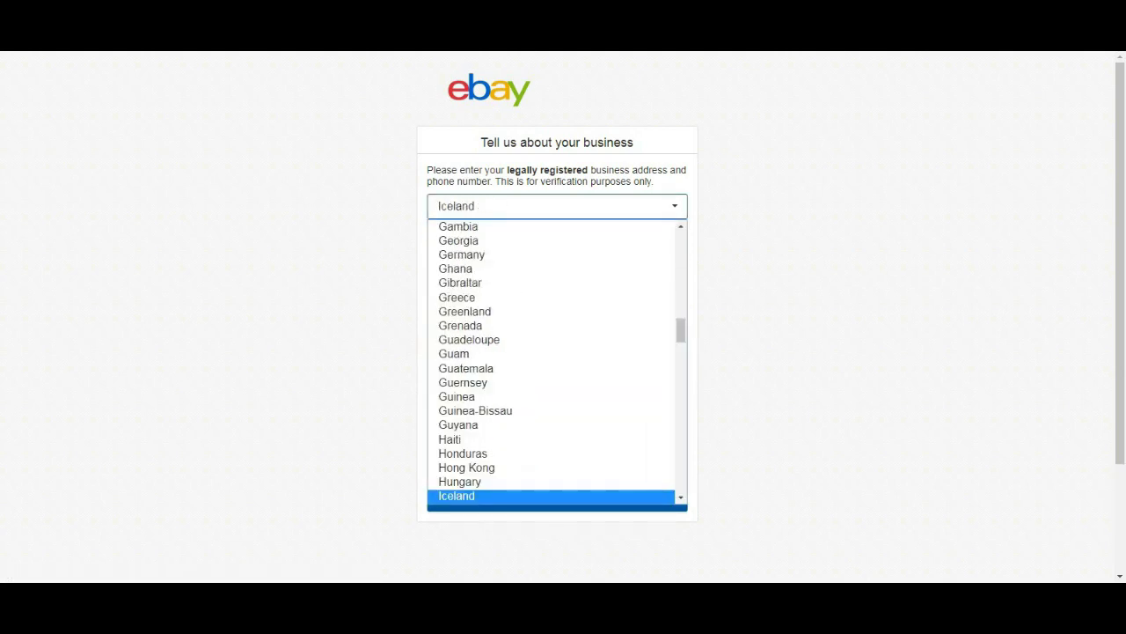
key("n")
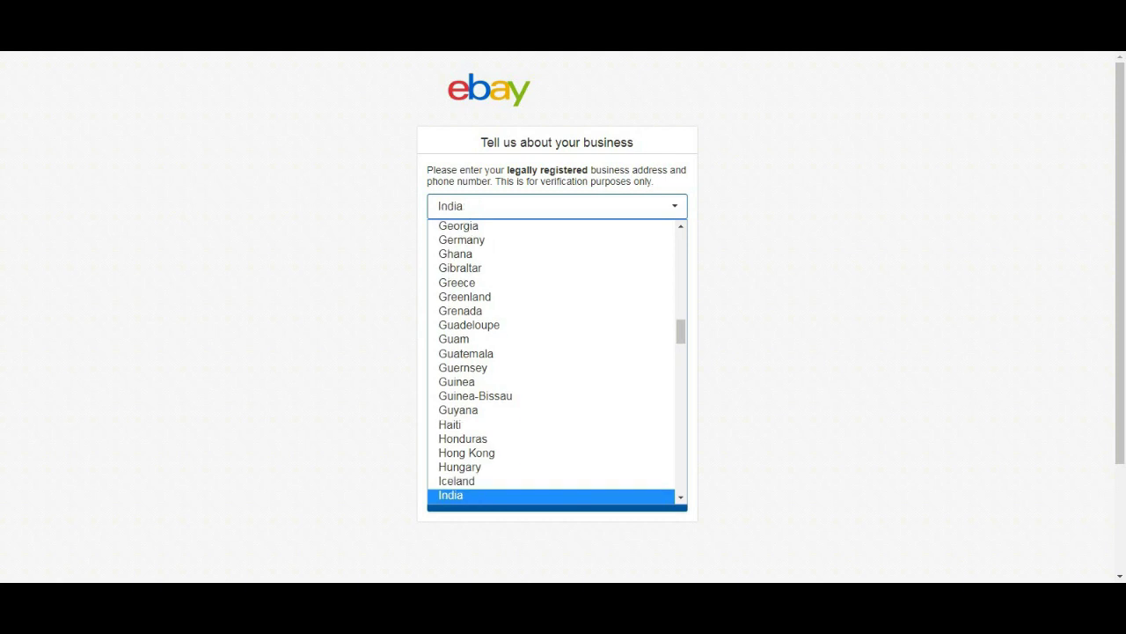
key("Return")
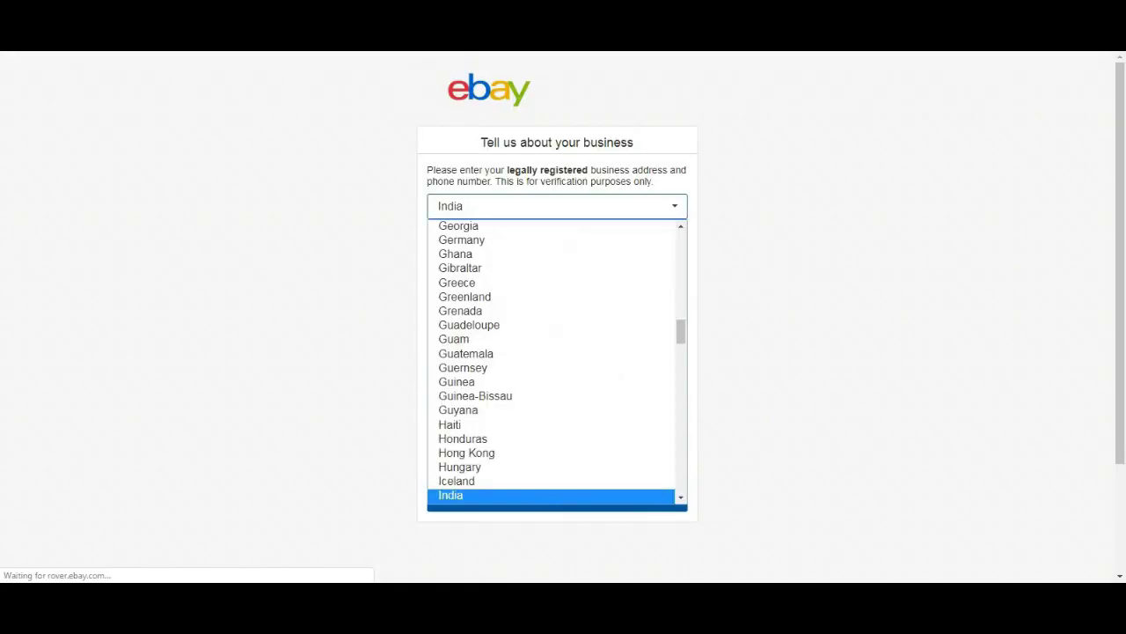
key("Return")
- Enter the business street address and switch to manual address entry
left_click(502, 243)
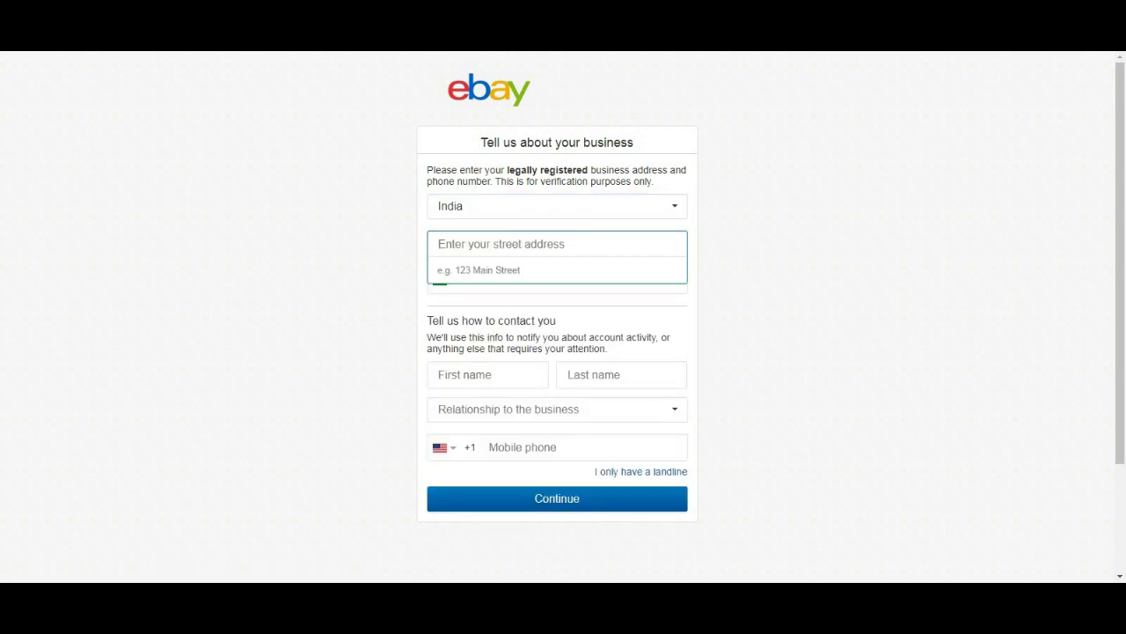
type("Ho.")
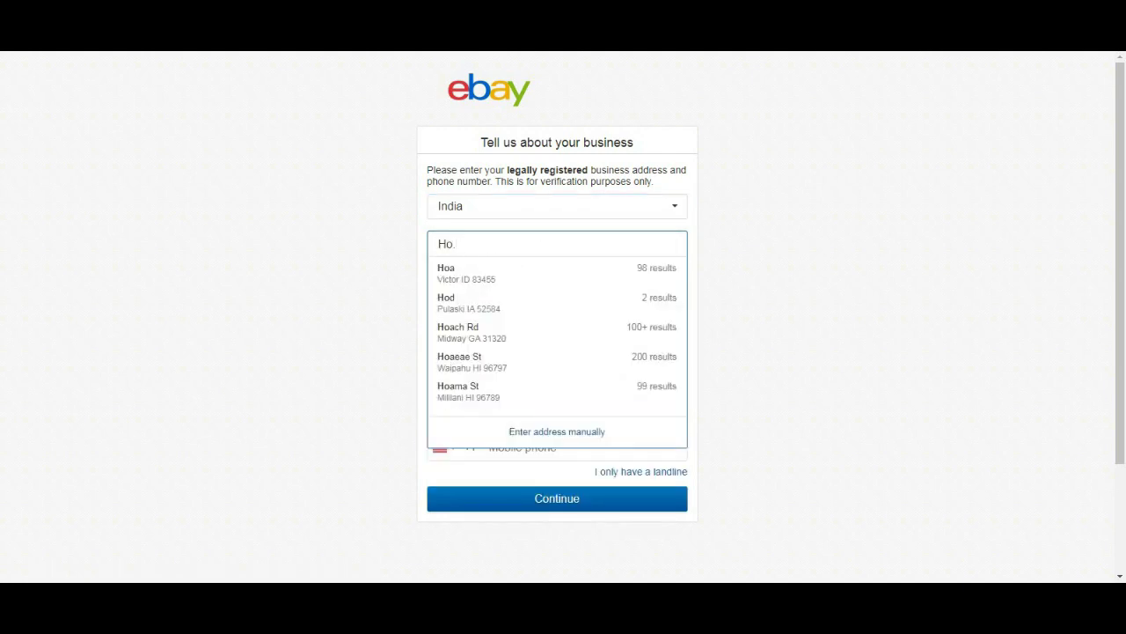
type(".NO.")
key("BackSpace")
key("BackSpace")
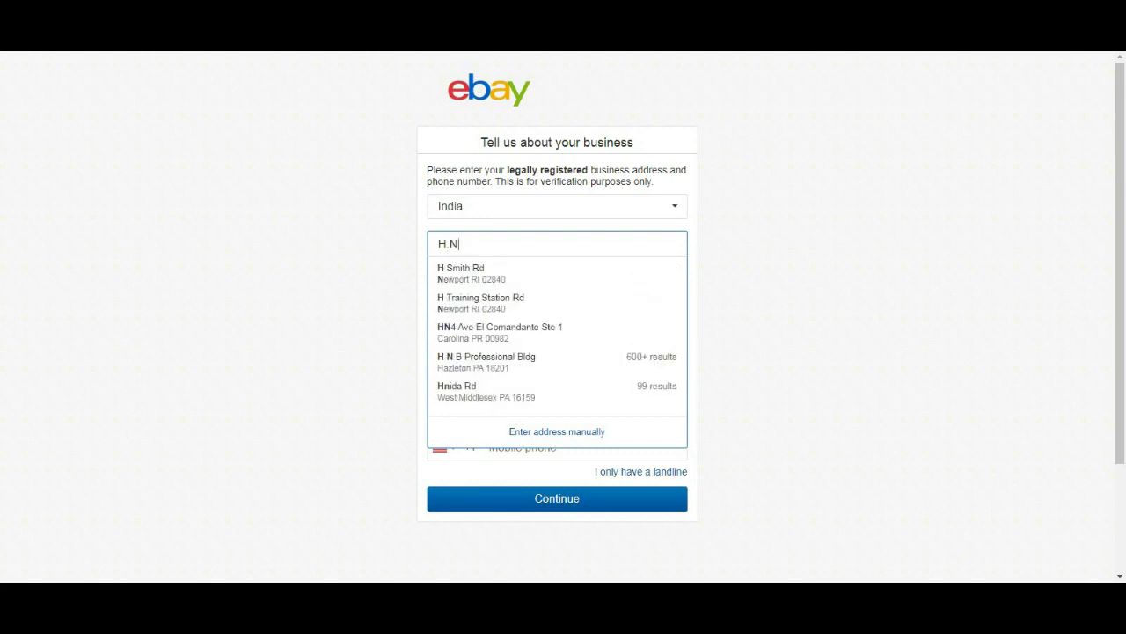
type("o.")
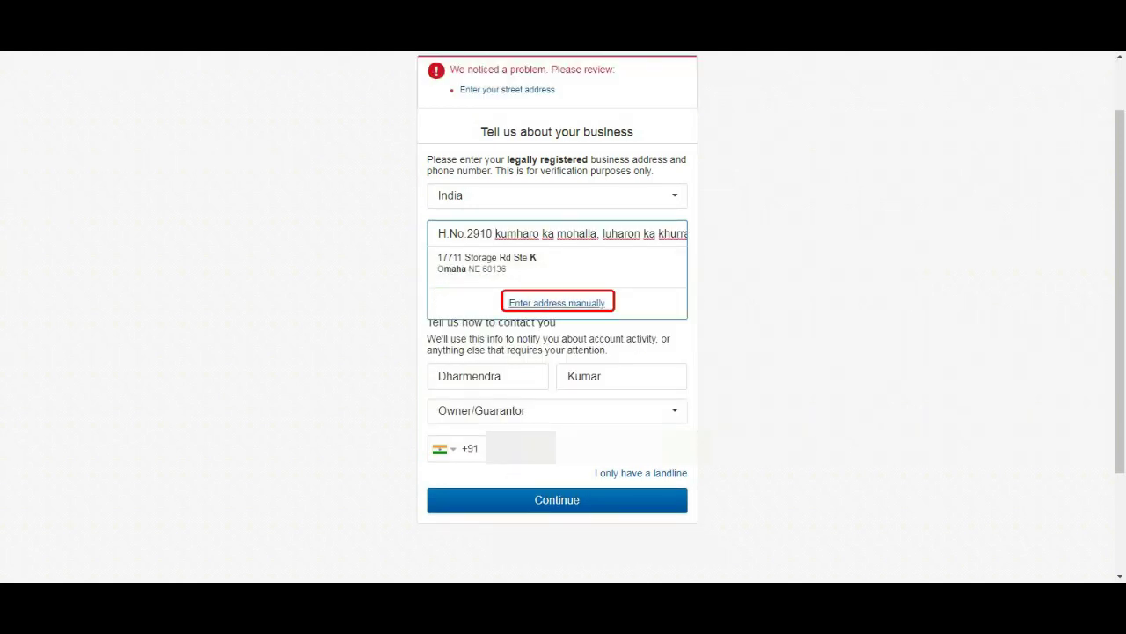
left_click(557, 303)
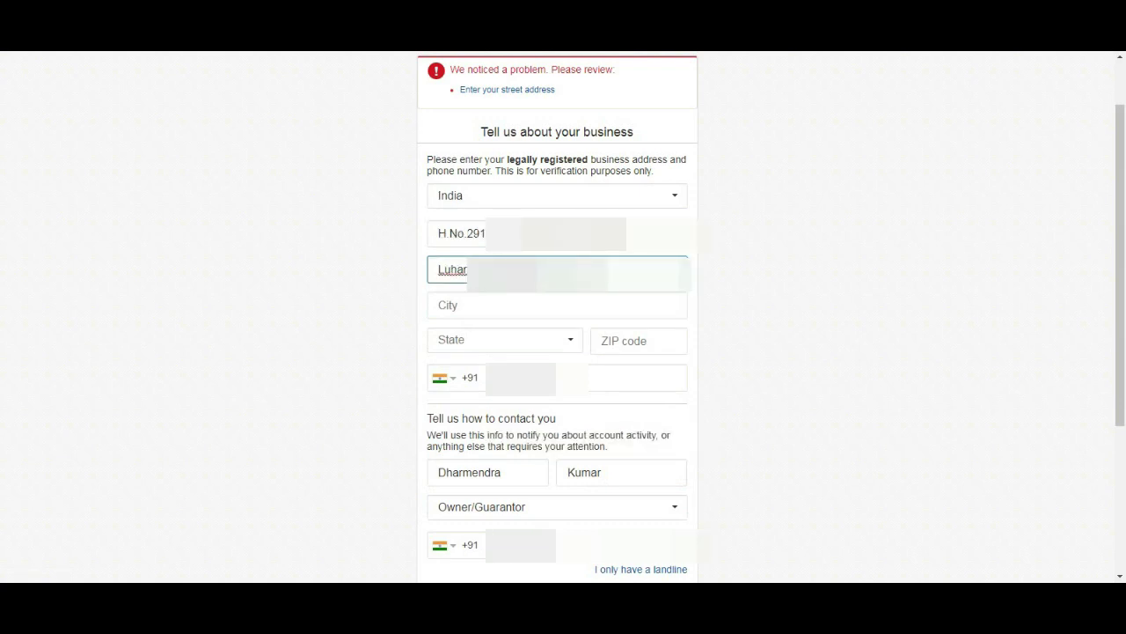
- Enter Jaipur as the business city
left_click(557, 306)
type("Ji")
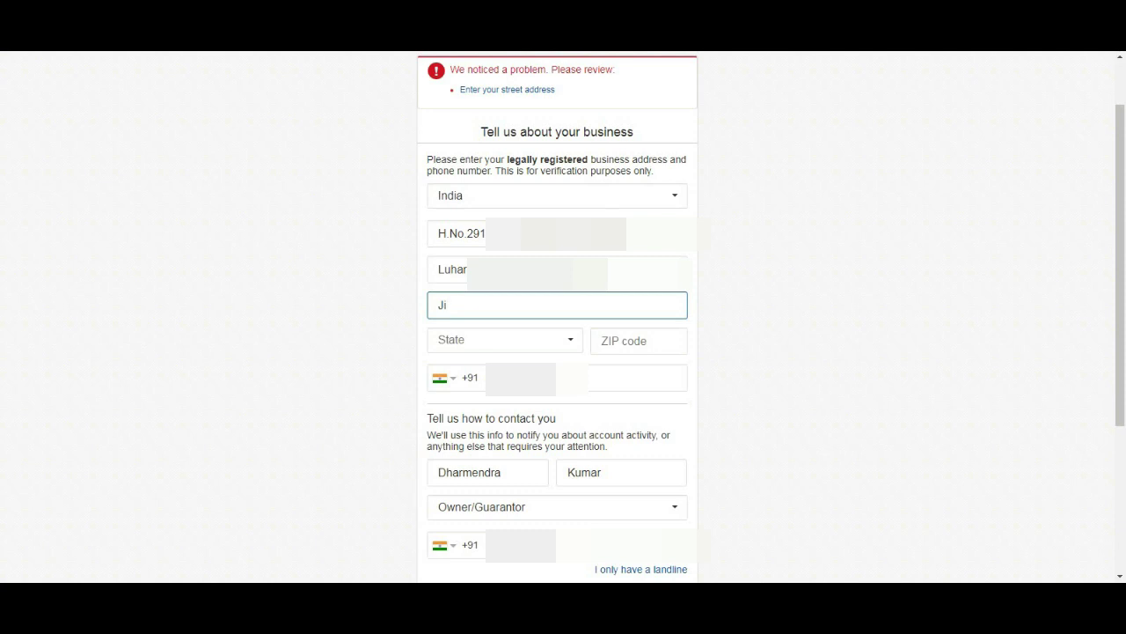
type("aipur")
key("Tab")
- Pick the business state from the State list, keeping India as the country
key("r")
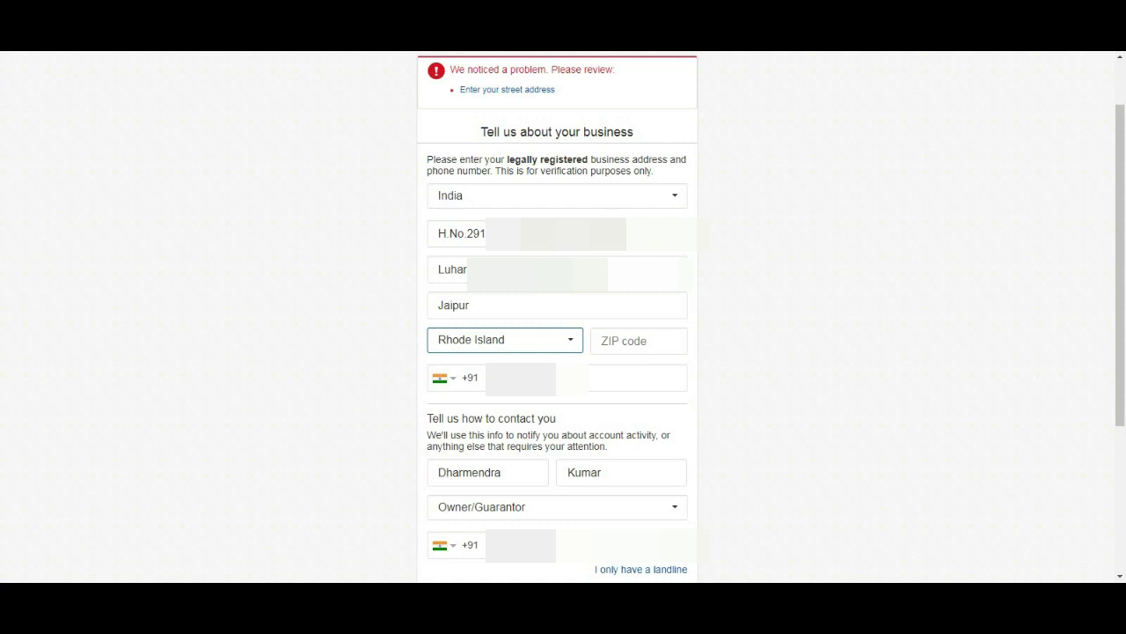
key("alt+Down")
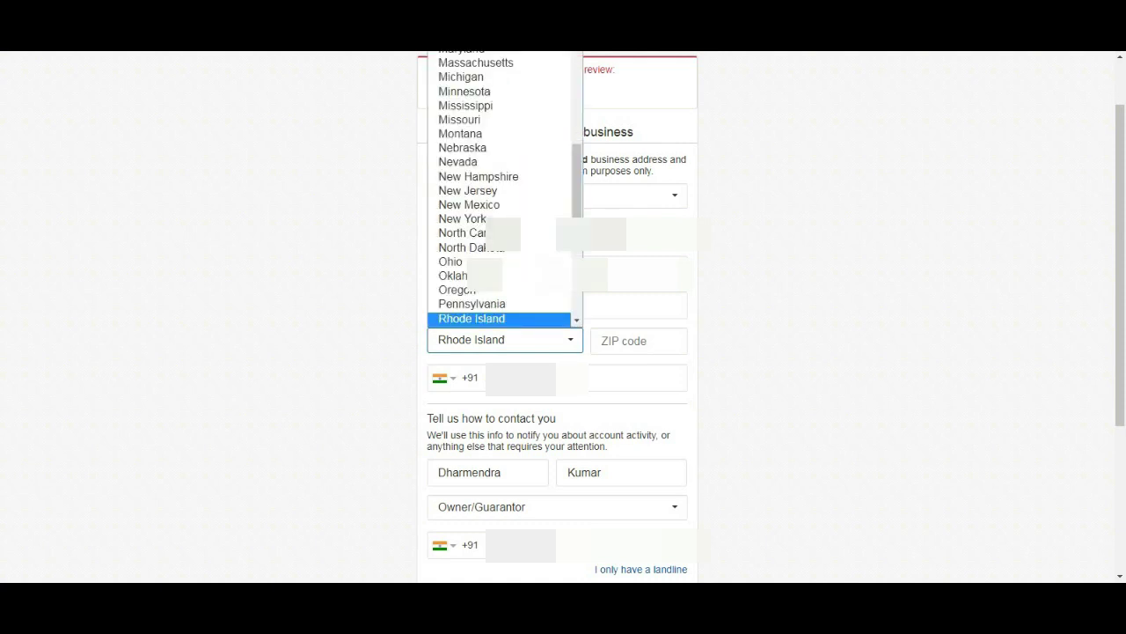
scroll(499, 189, "down", 5)
scroll(499, 189, "up", 10)
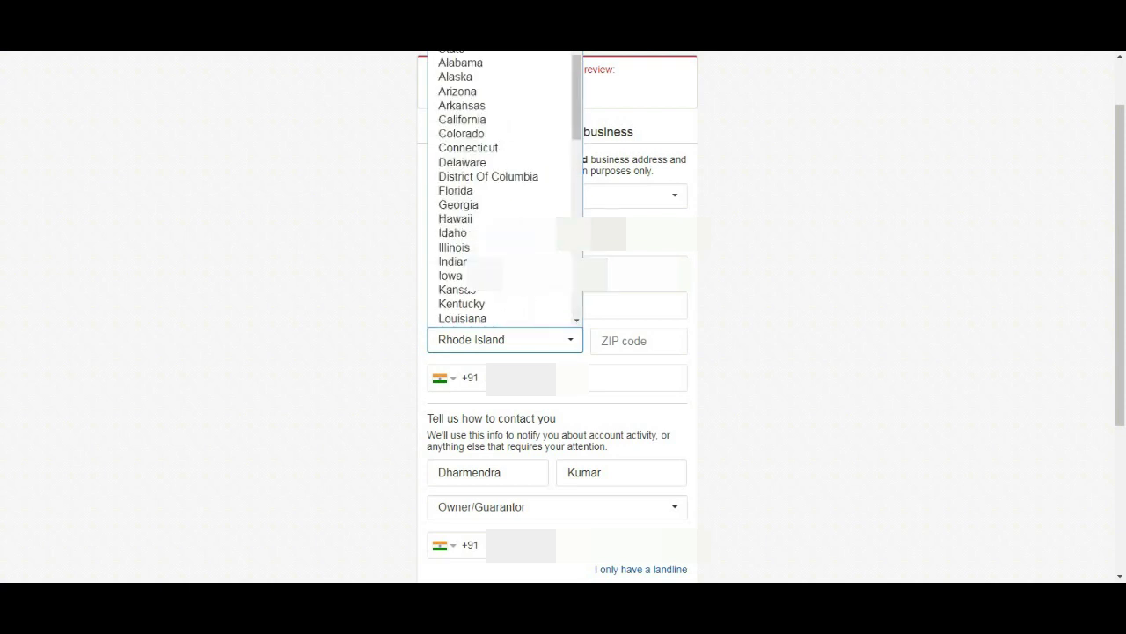
left_click(505, 340)
left_click(557, 305)
left_click(557, 196)
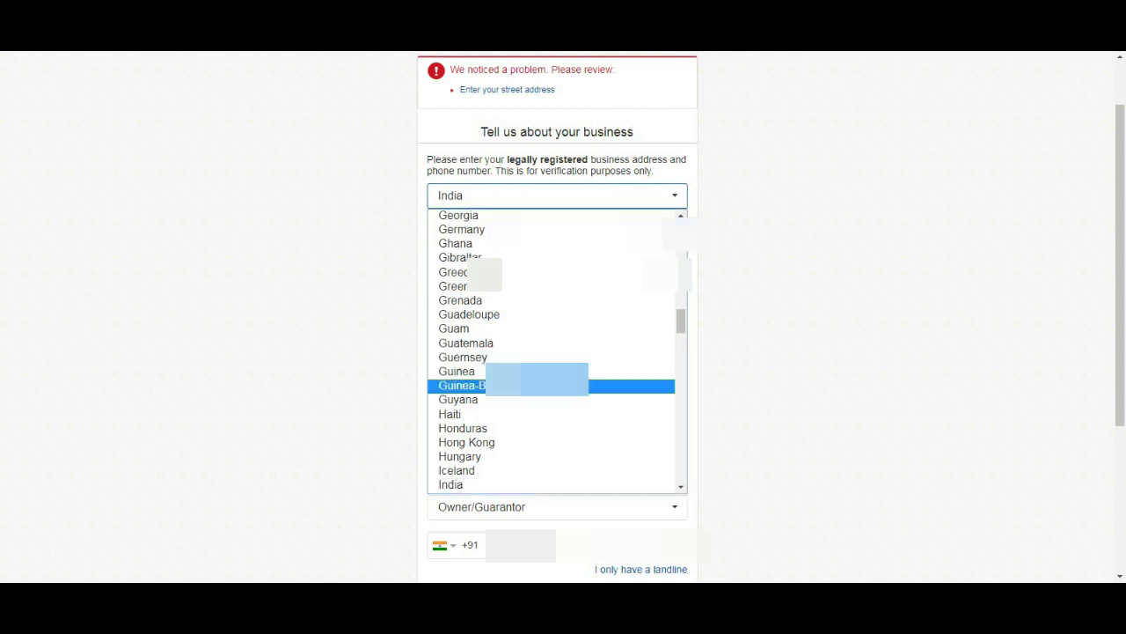
left_click(493, 485)
left_click(502, 339)
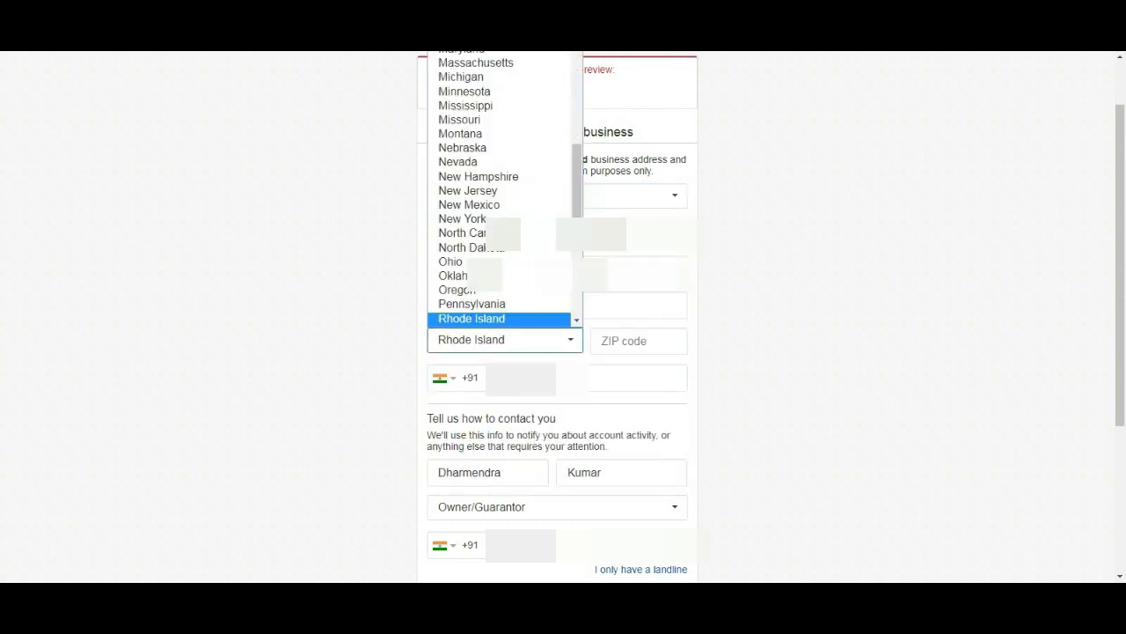
scroll(513, 305, "down", 5)
left_click(505, 340)
- Enter the ZIP code and the contact's first name
left_click(639, 340)
type("302003")
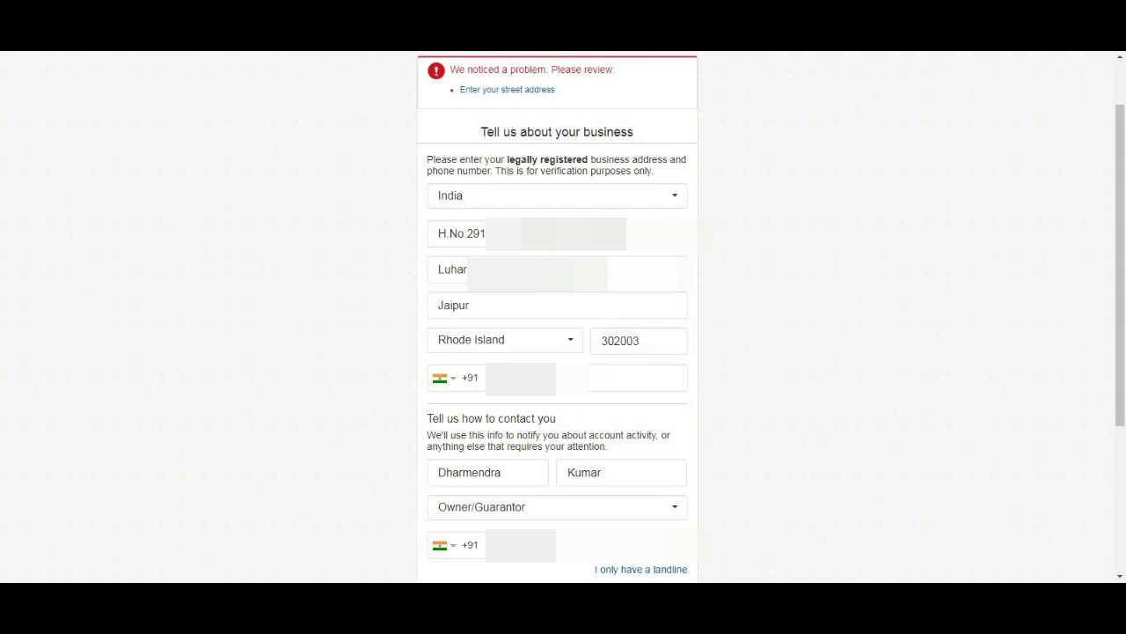
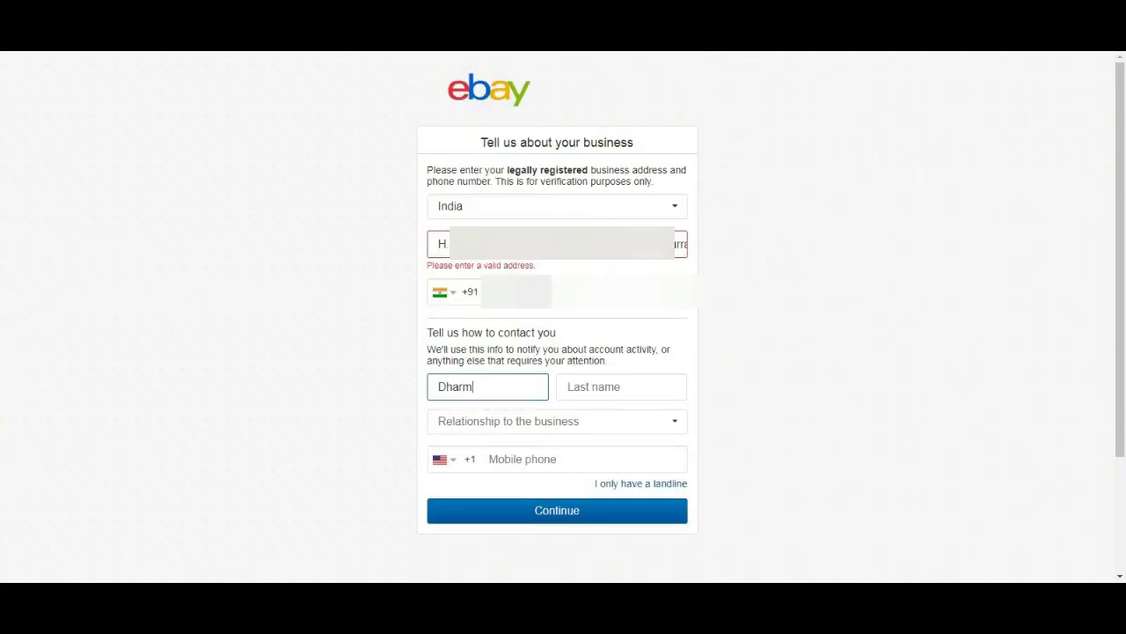
- Enter the contact's last name and set the relationship to Owner/Guarantor
key("Tab")
key("Tab")
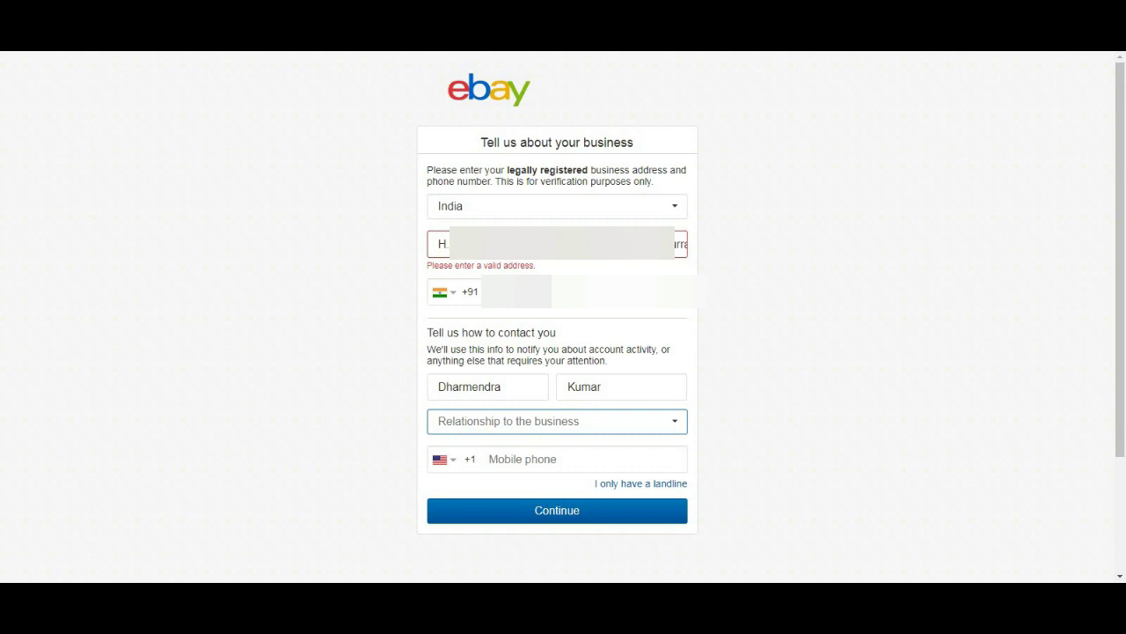
key("space")
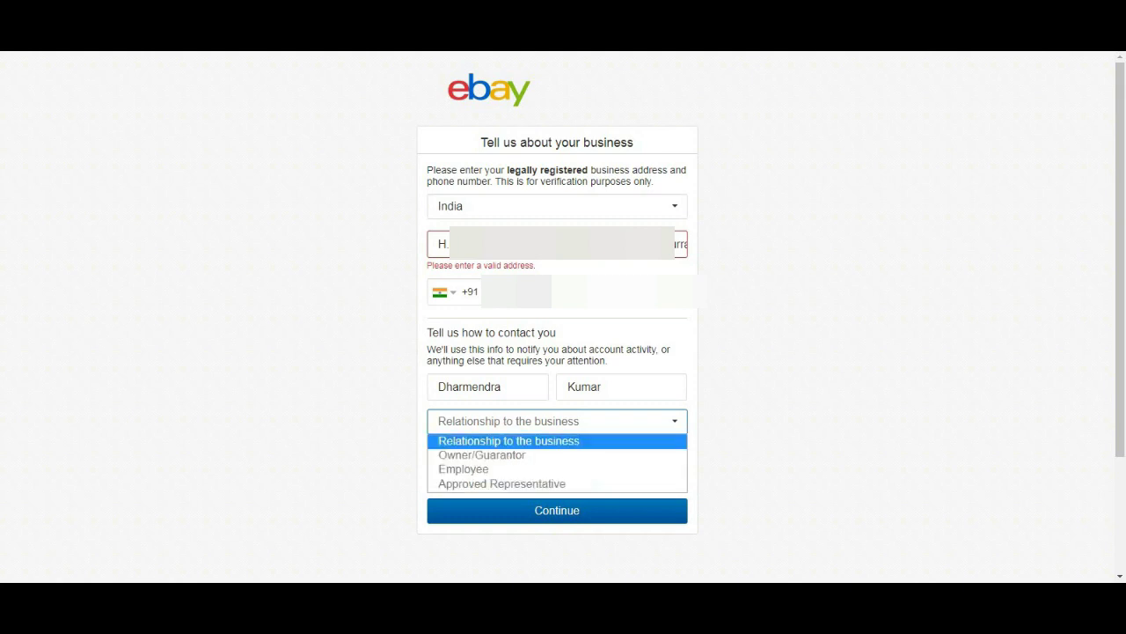
key("Down")
key("Return")
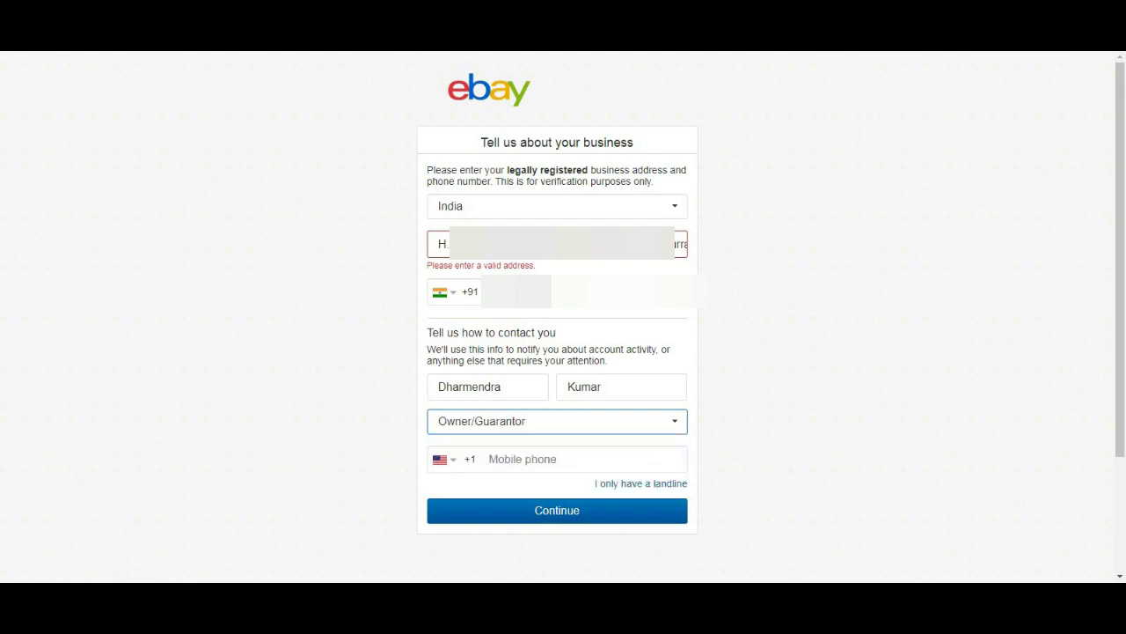
- Set the mobile country code to India +91 and submit the contact details
key("Tab")
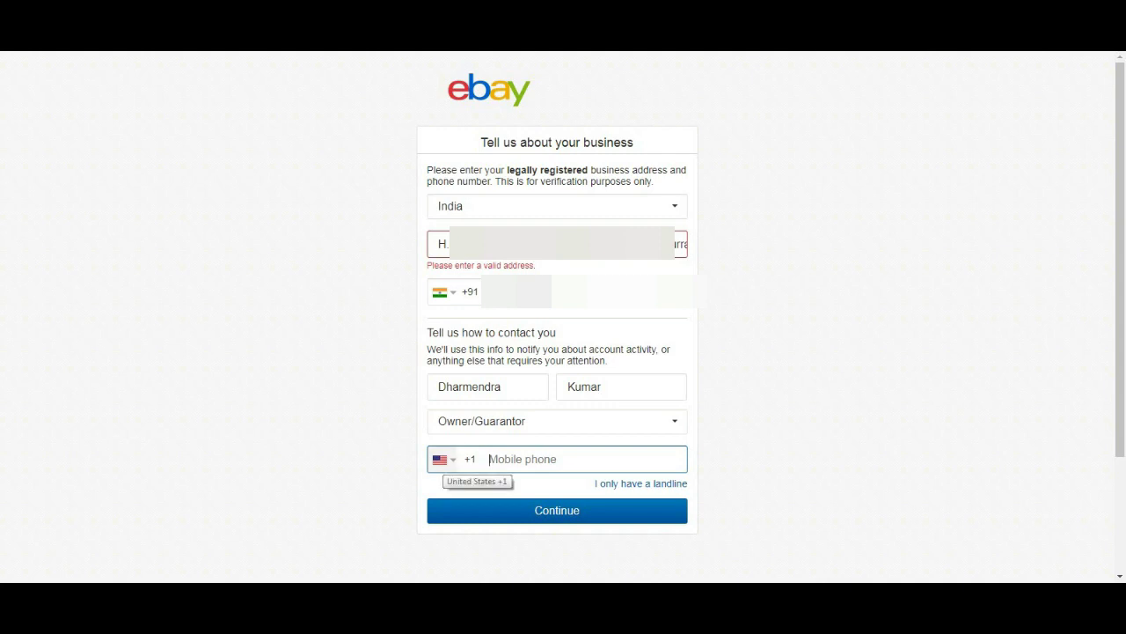
key("shift+Tab")
key("space")
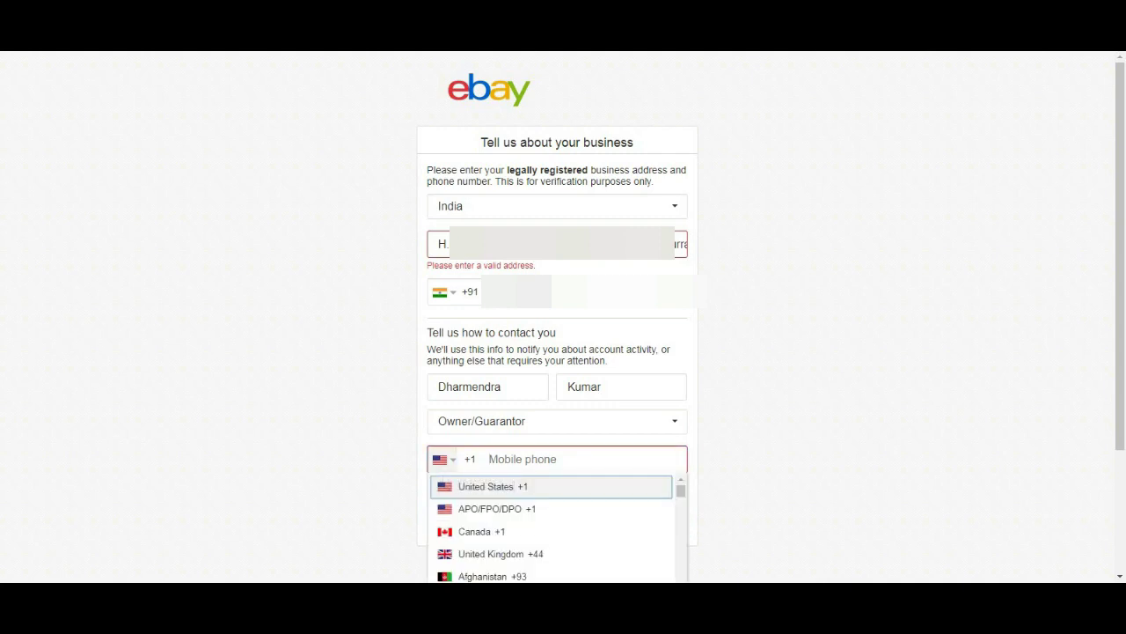
key("Down")
key("Down")
key("Down")
key("Down")
key("Down")
key("Down")
key("Down")
key("Down")
key("Down")
key("Down")
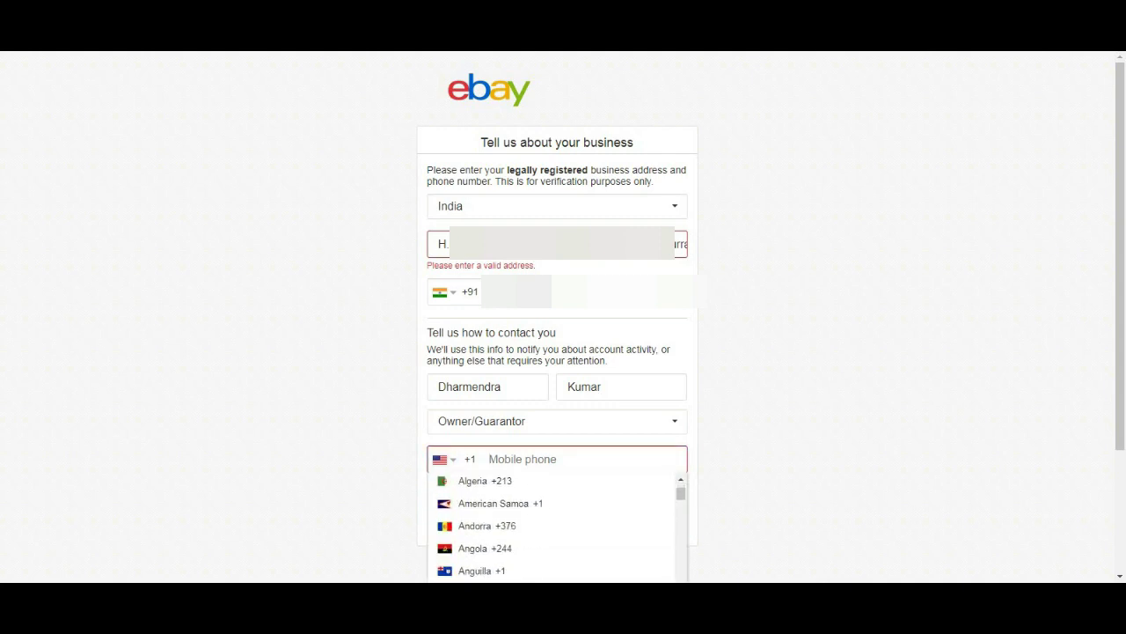
type("india")
key("Return")
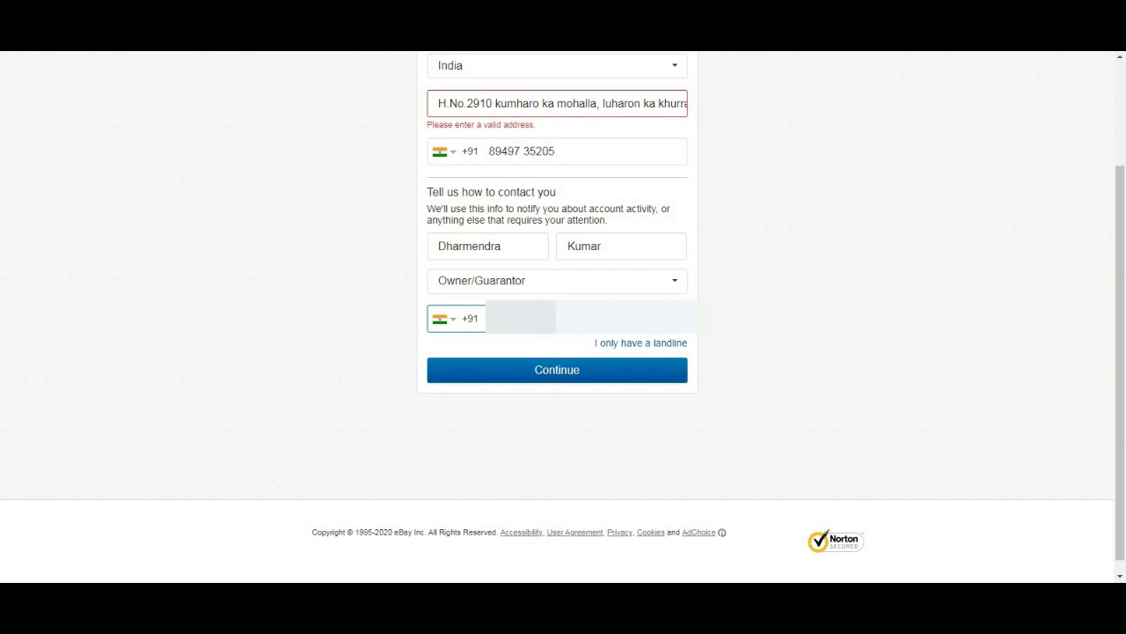
key("Return")
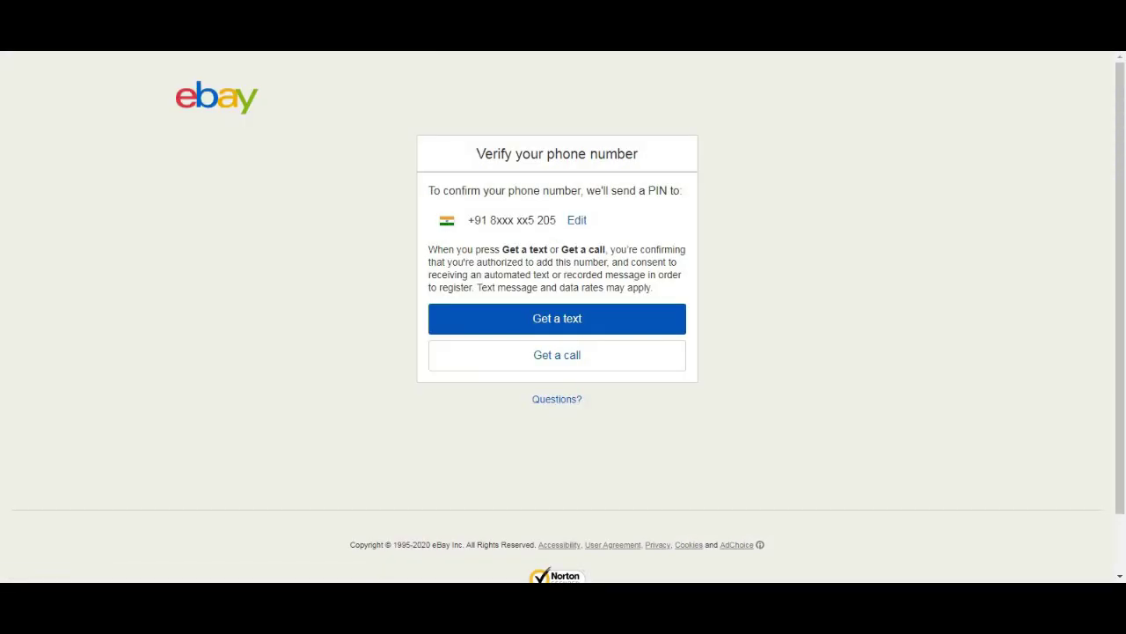
- Request a verification PIN by text, enter the received PIN and continue
left_click(557, 318)
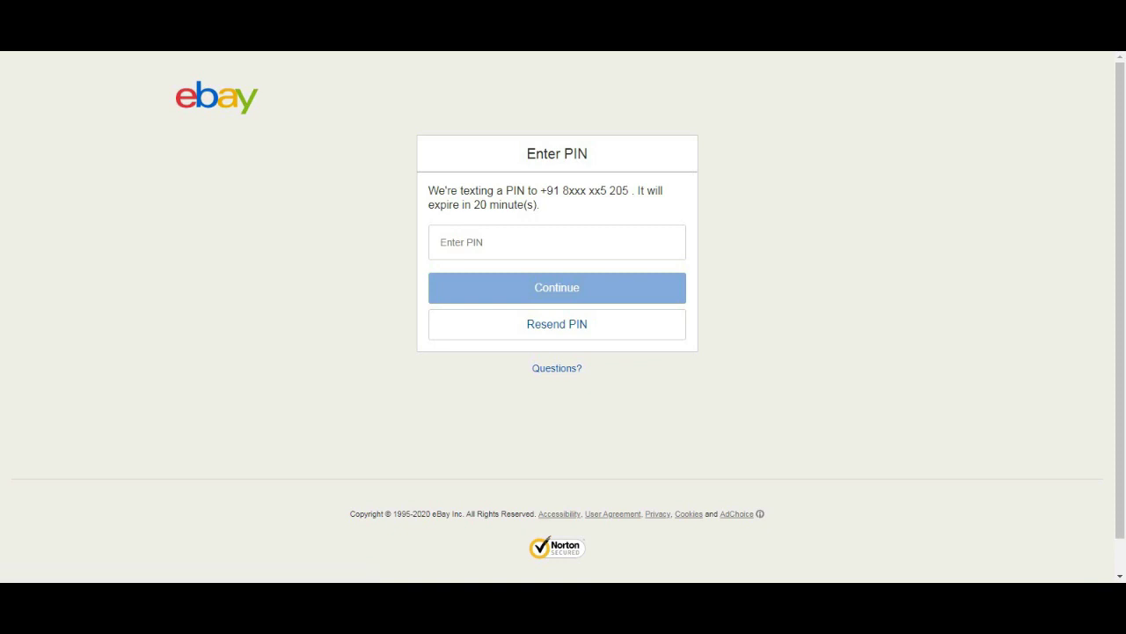
left_click(557, 242)
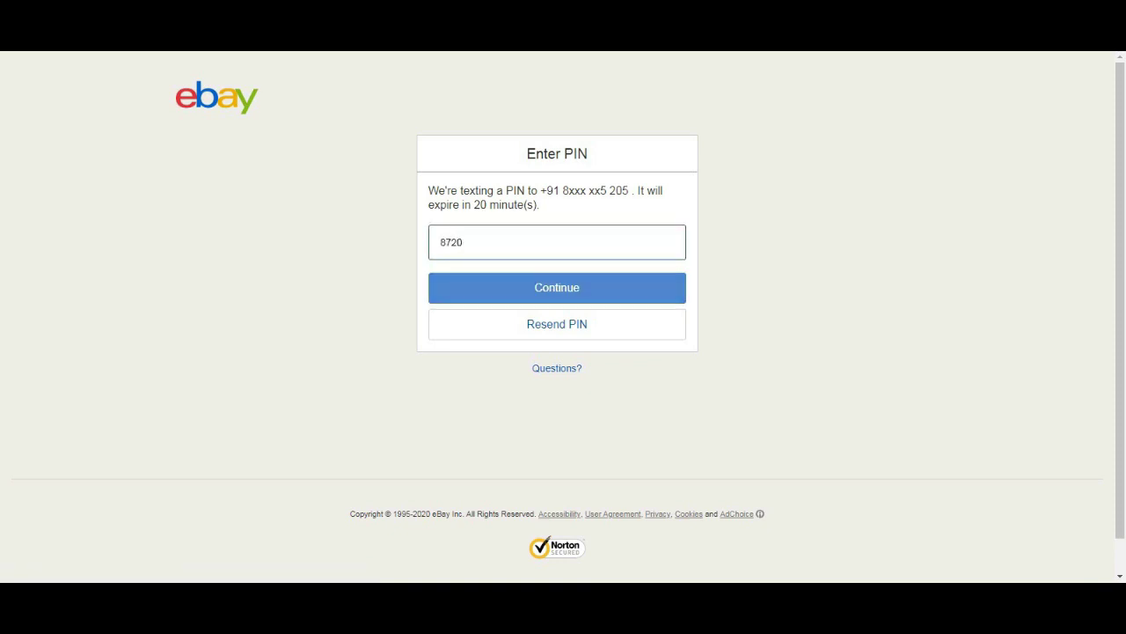
left_click(557, 287)
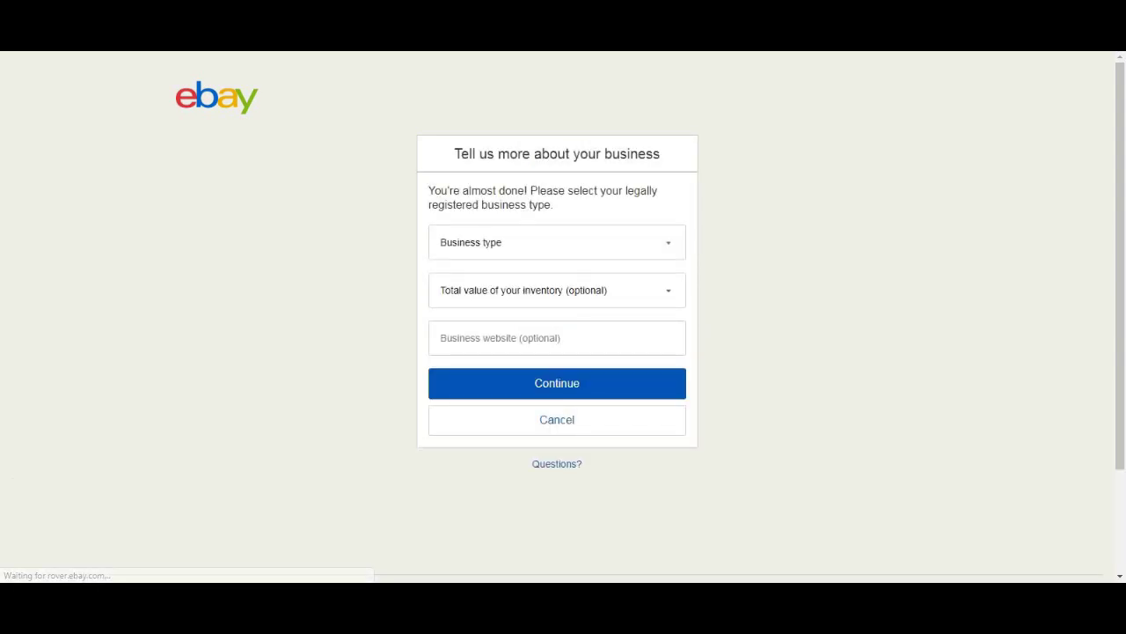
- Choose Individual as business type and US$1,001-US$5,000 per month inventory value, then continue
left_click(557, 243)
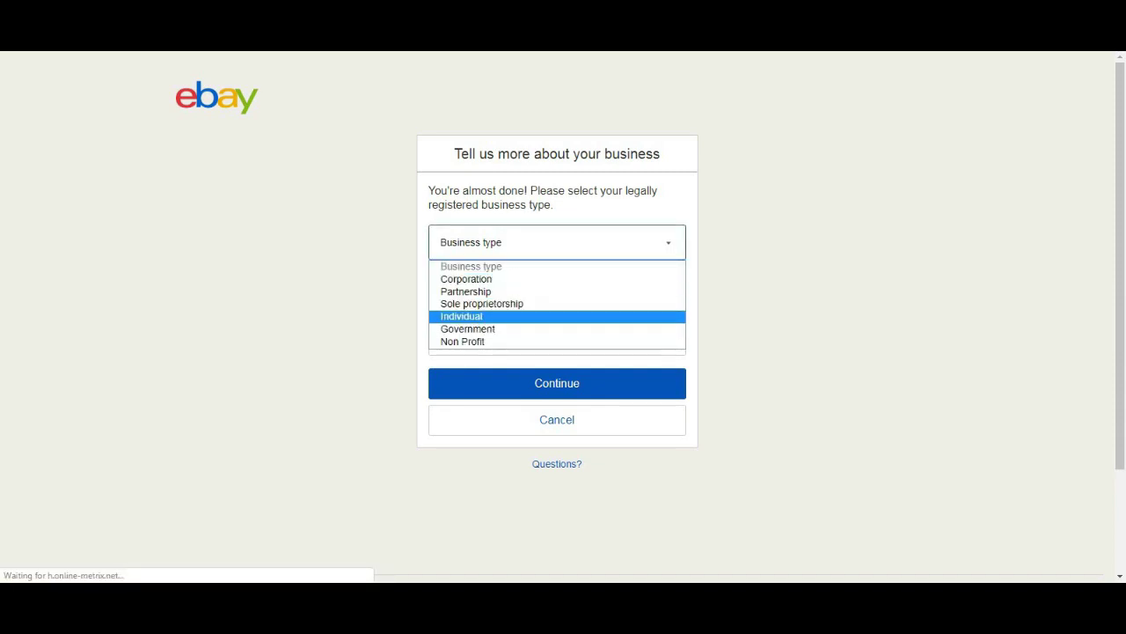
left_click(475, 316)
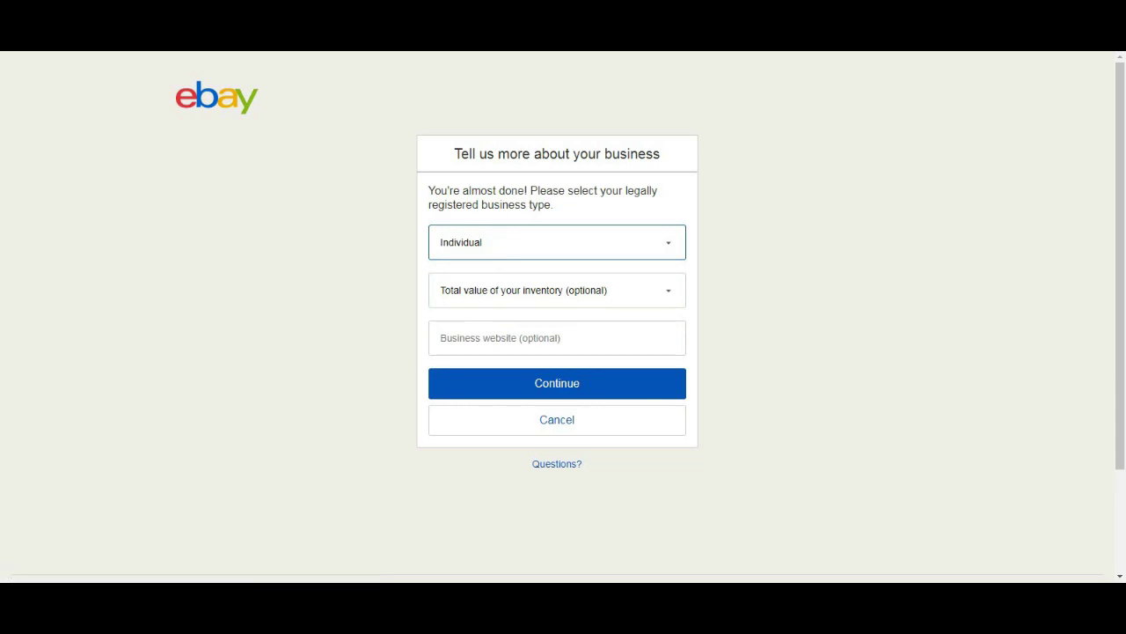
left_click(557, 290)
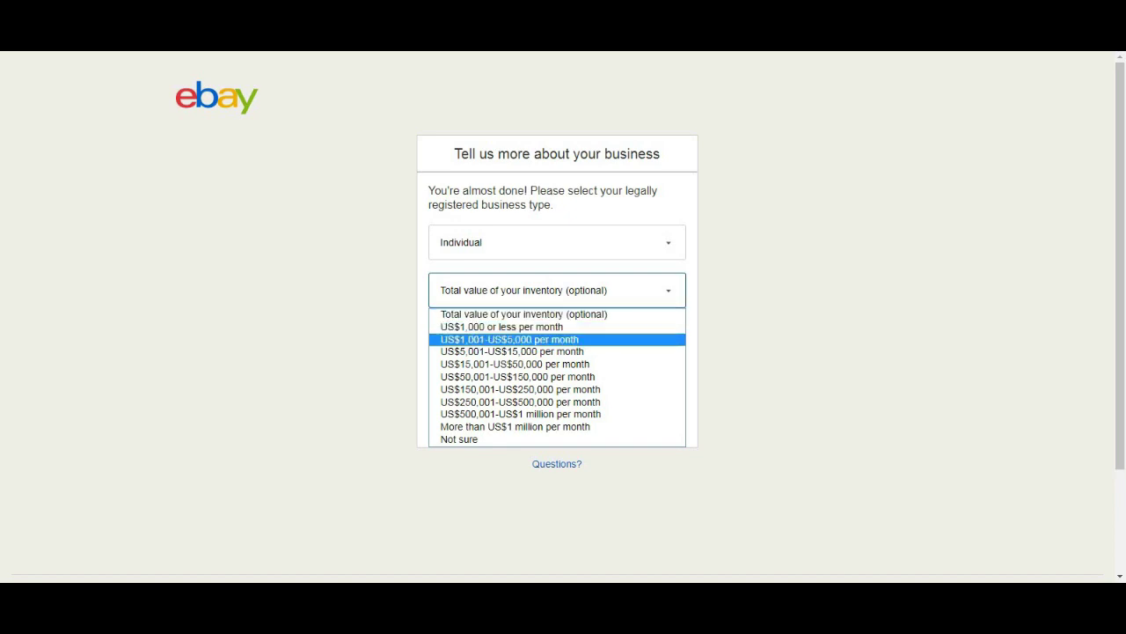
key("Return")
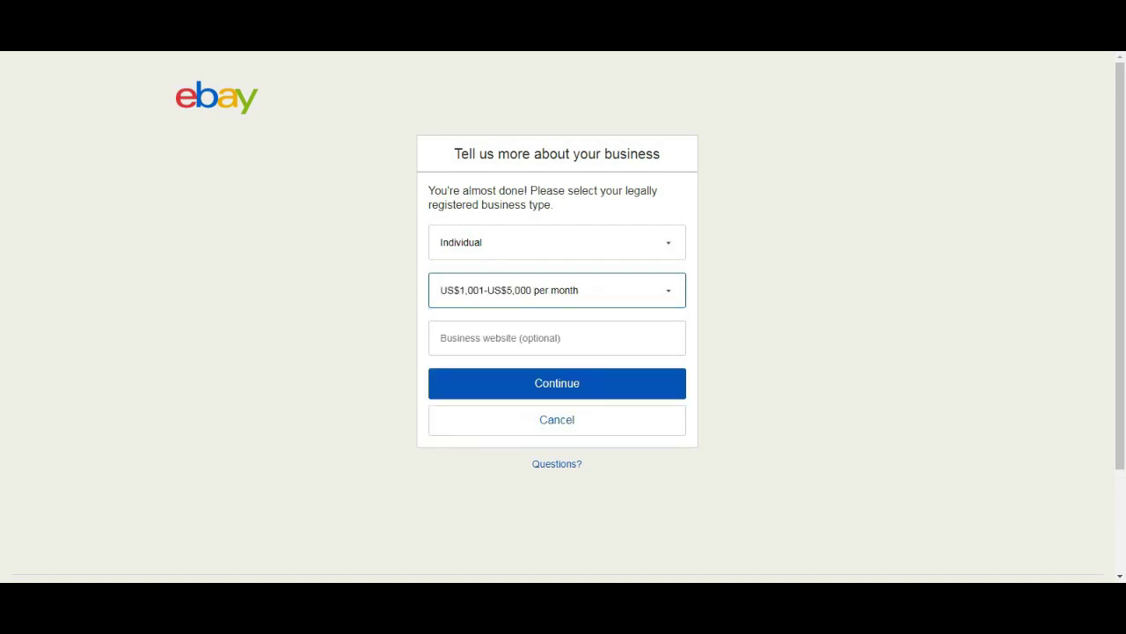
left_click(557, 383)
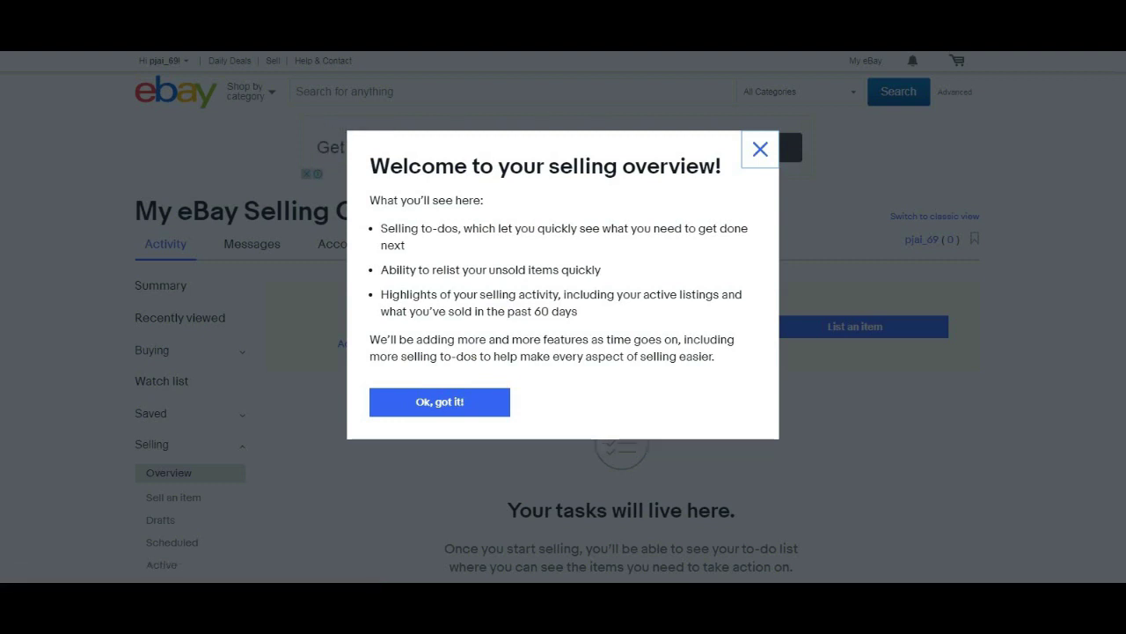
- Dismiss the Selling Overview welcome message and go to Account settings
left_click(440, 403)
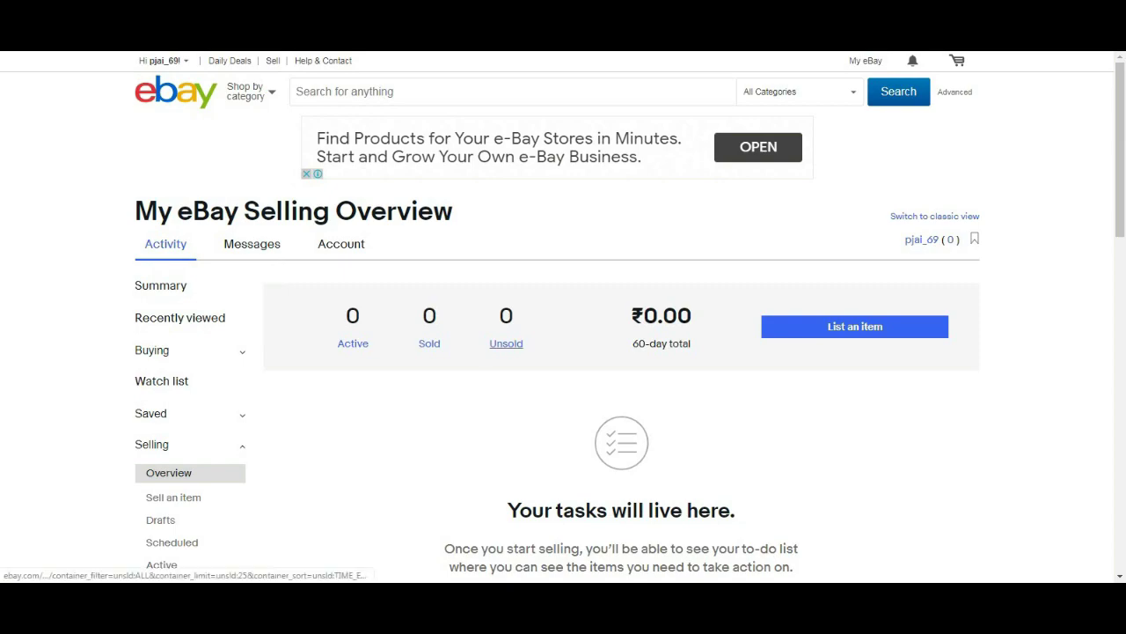
scroll(505, 343, "down", 1)
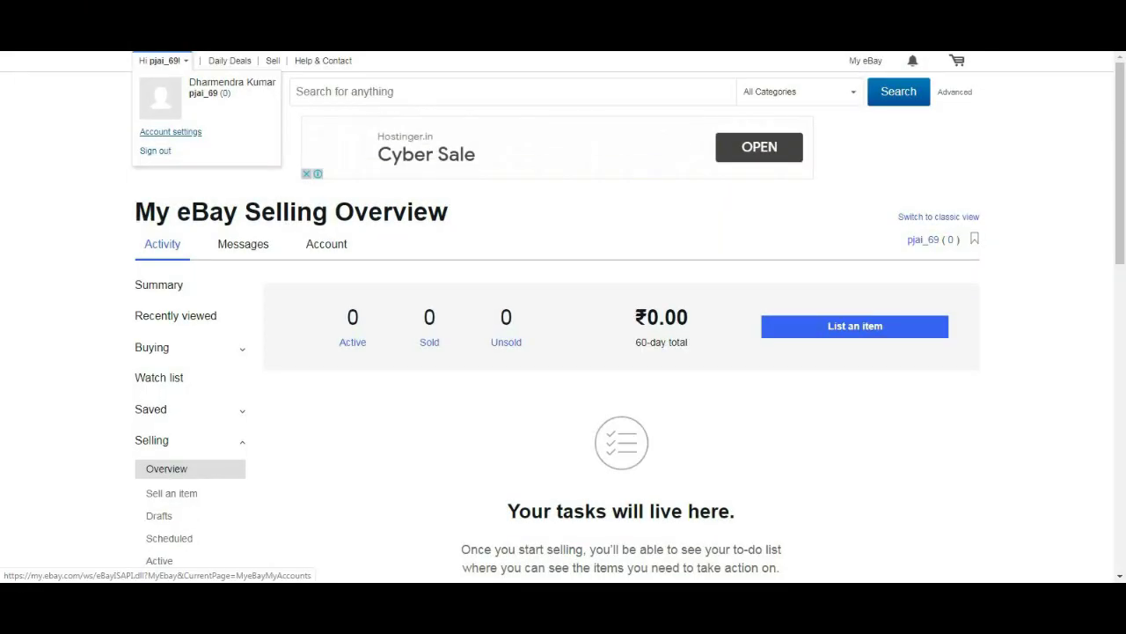
left_click(170, 131)
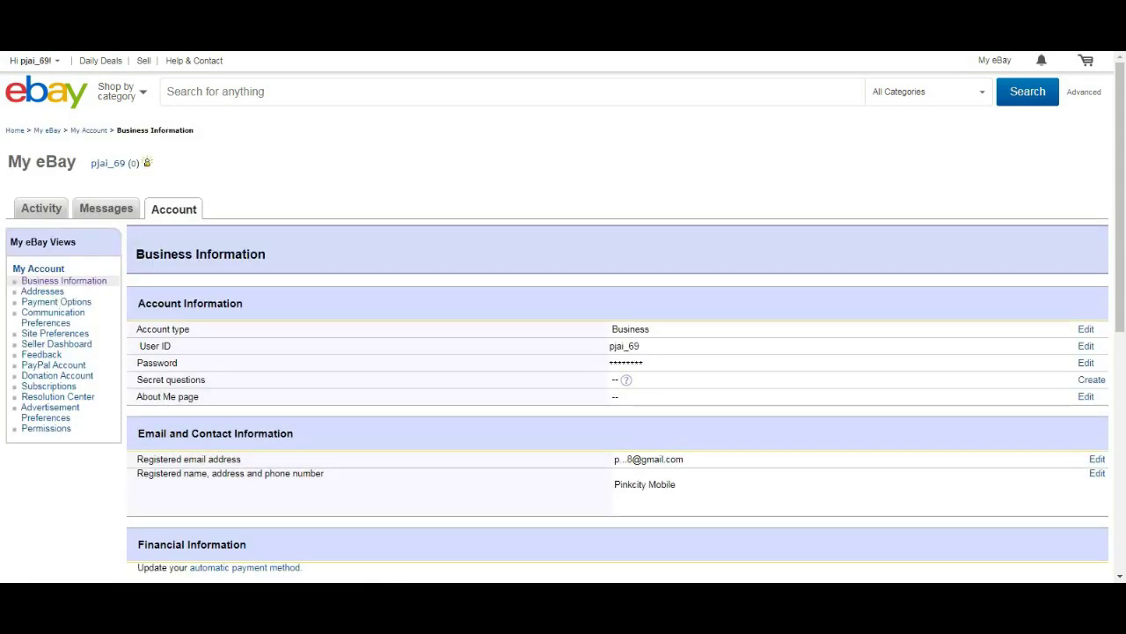
- Review the account rows, including User ID, Secret questions and the business name Pinkcity Mobile
left_click_drag(609, 345, 641, 346)
left_click_drag(137, 380, 206, 380)
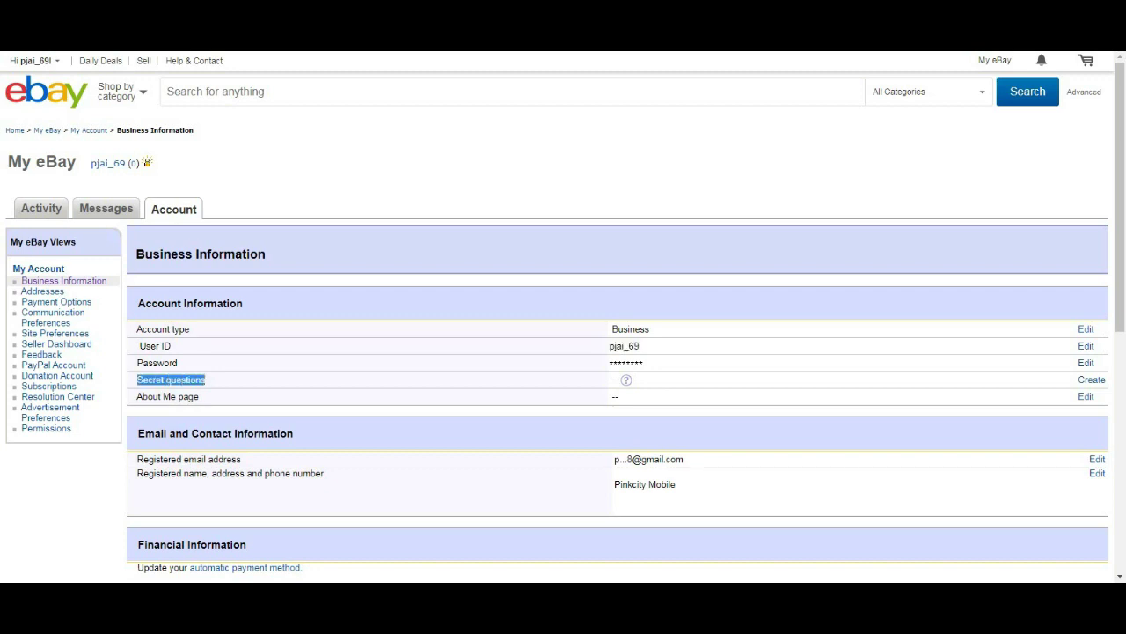
scroll(563, 352, "down", 1)
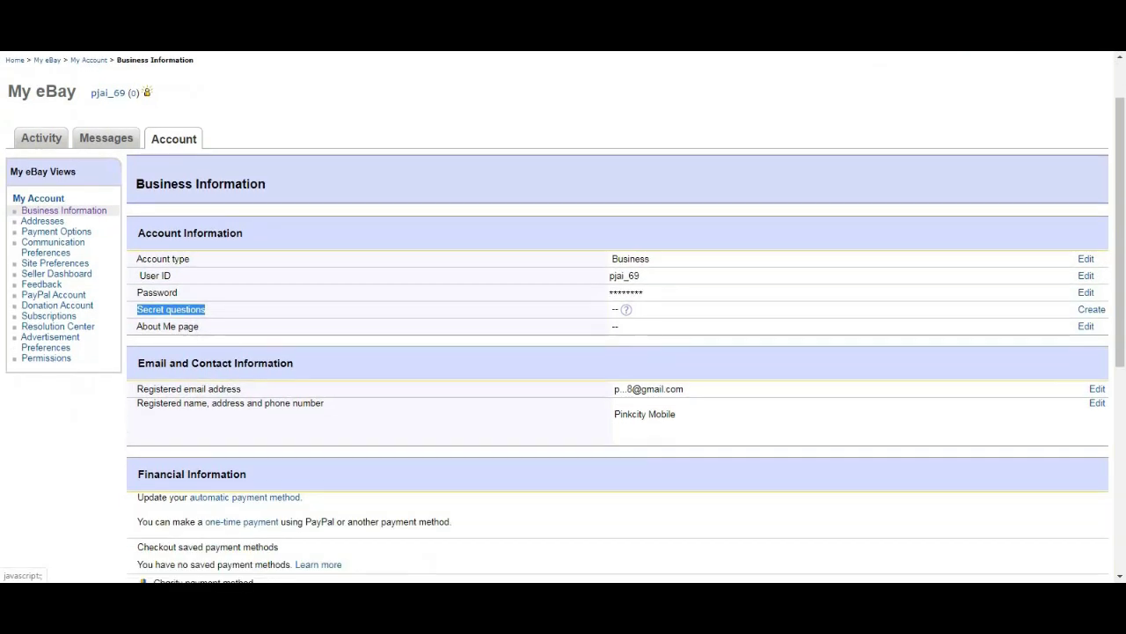
double_click(614, 326)
scroll(614, 325, "down", 1)
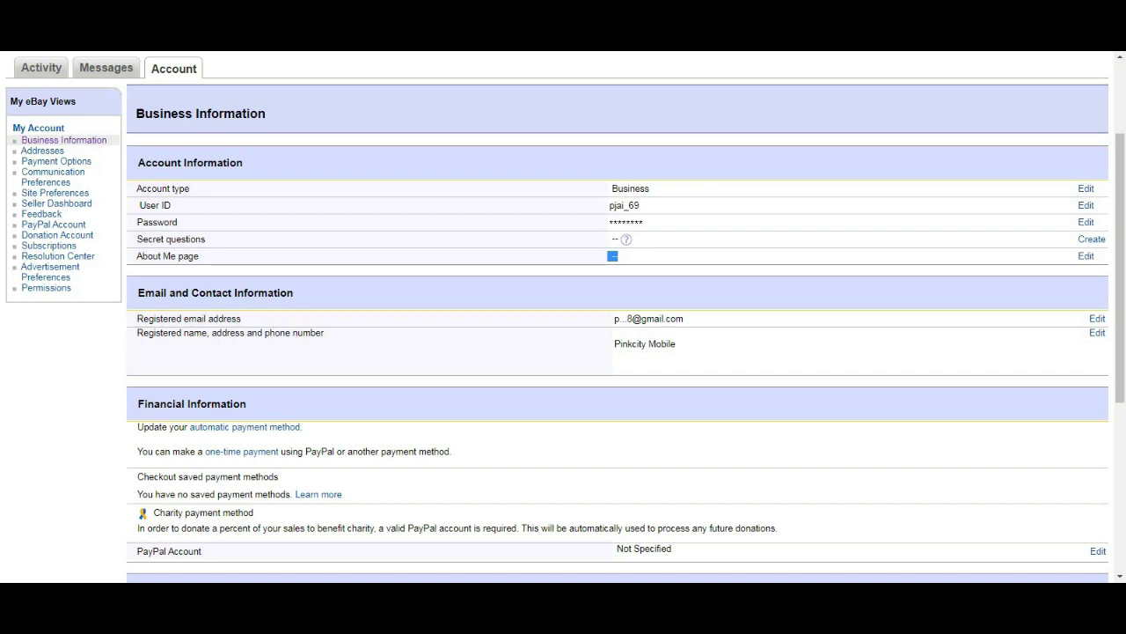
left_click(651, 257)
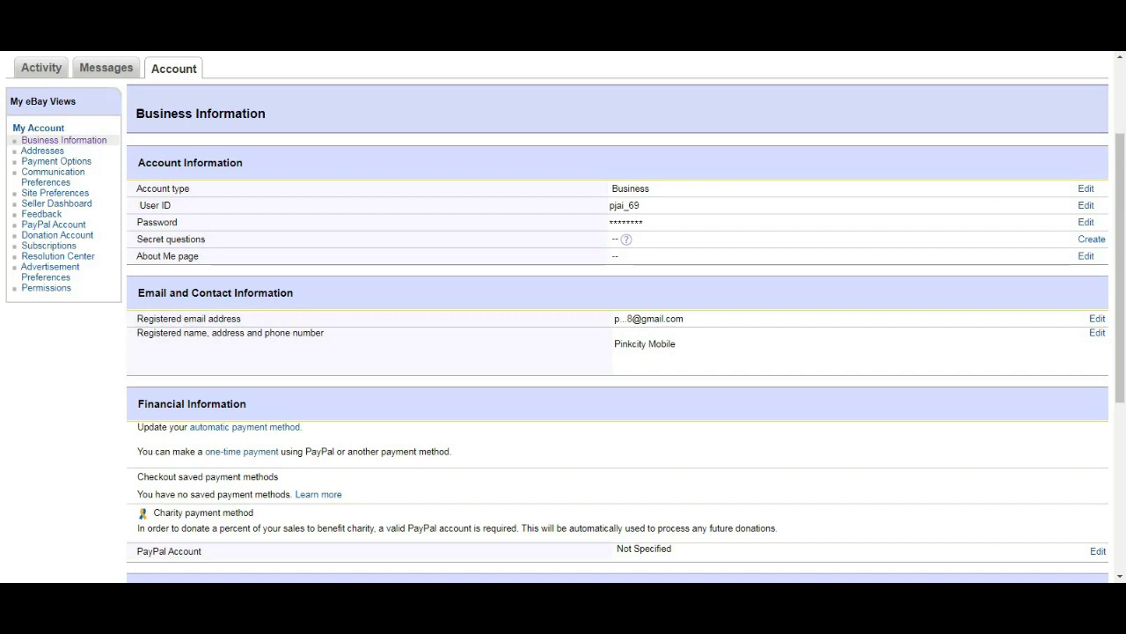
left_click_drag(616, 332, 679, 368)
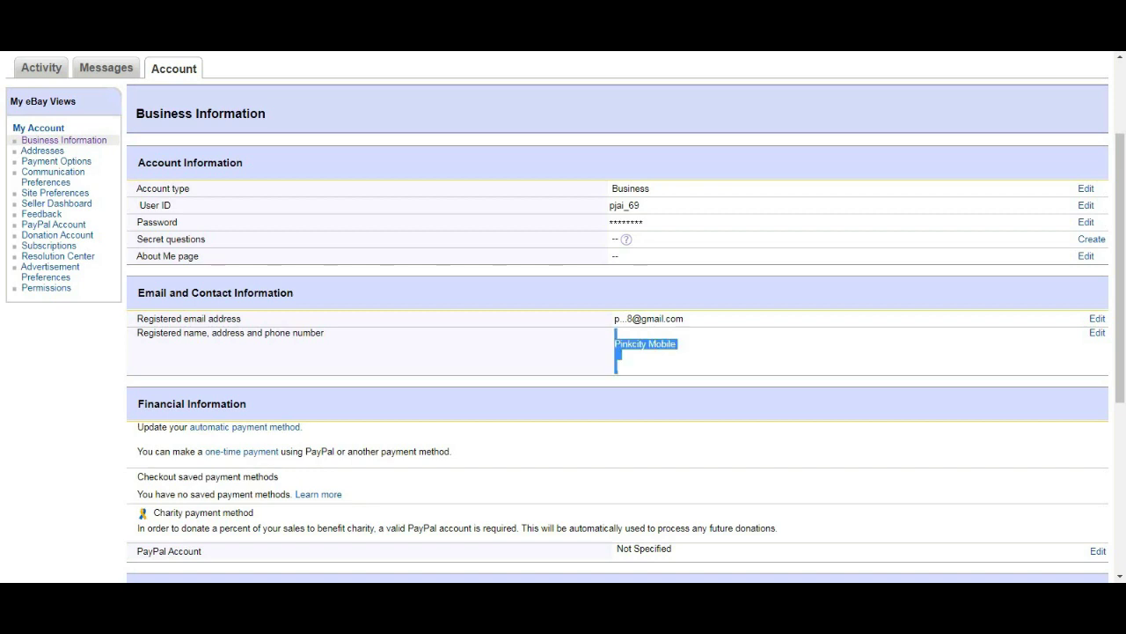
left_click(680, 359)
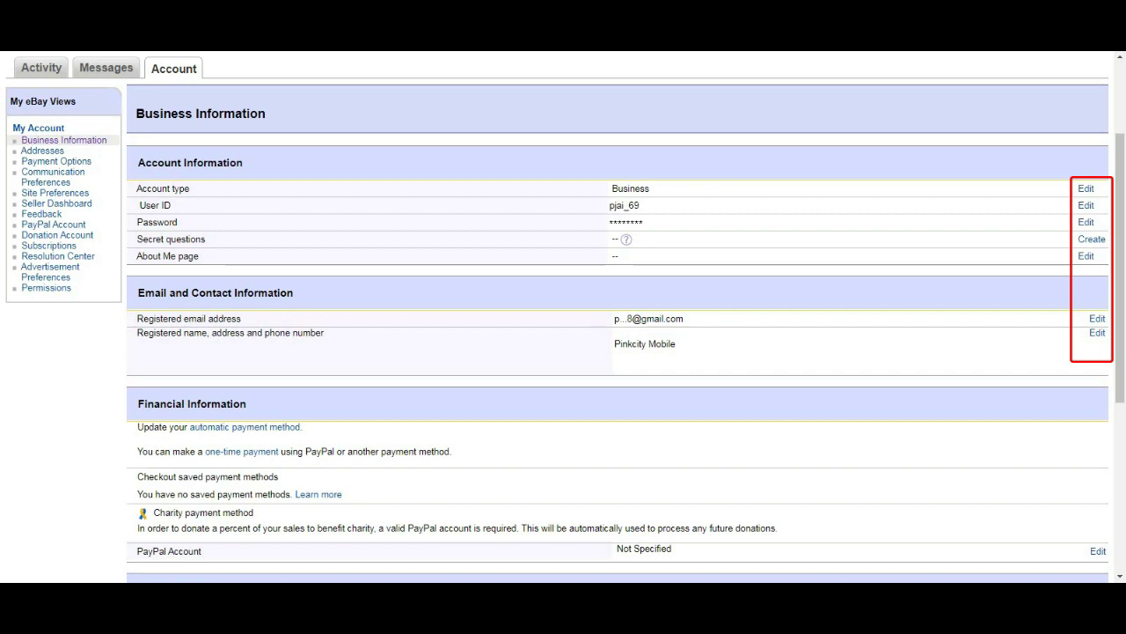
- Go back and open Addresses to edit the business information
scroll(616, 316, "down", 1)
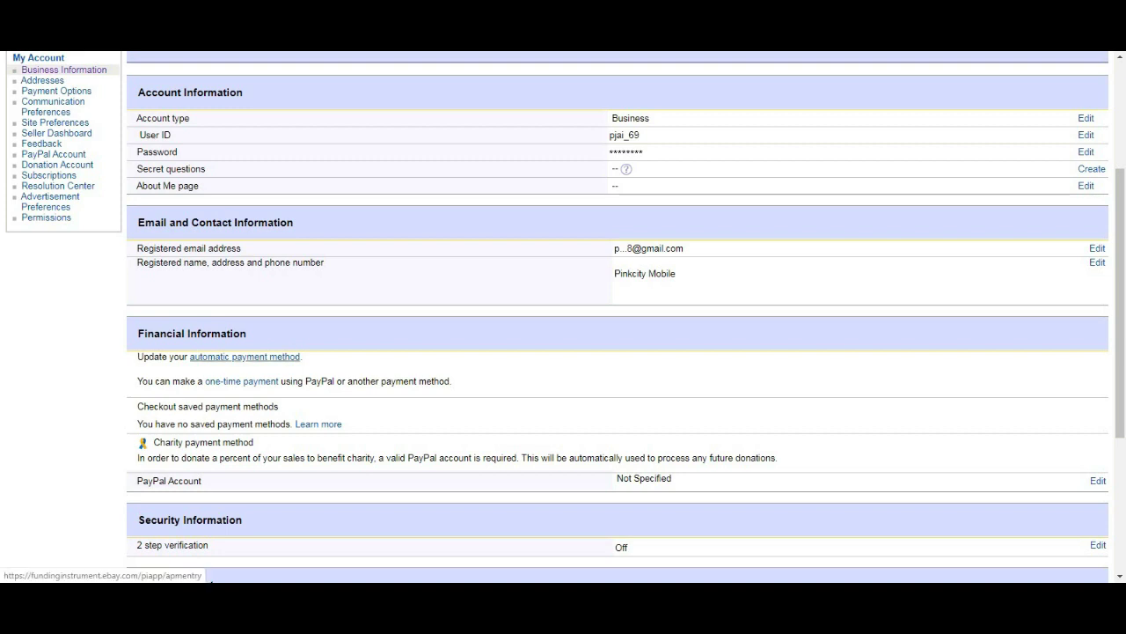
key("alt+Left")
left_click(85, 356)
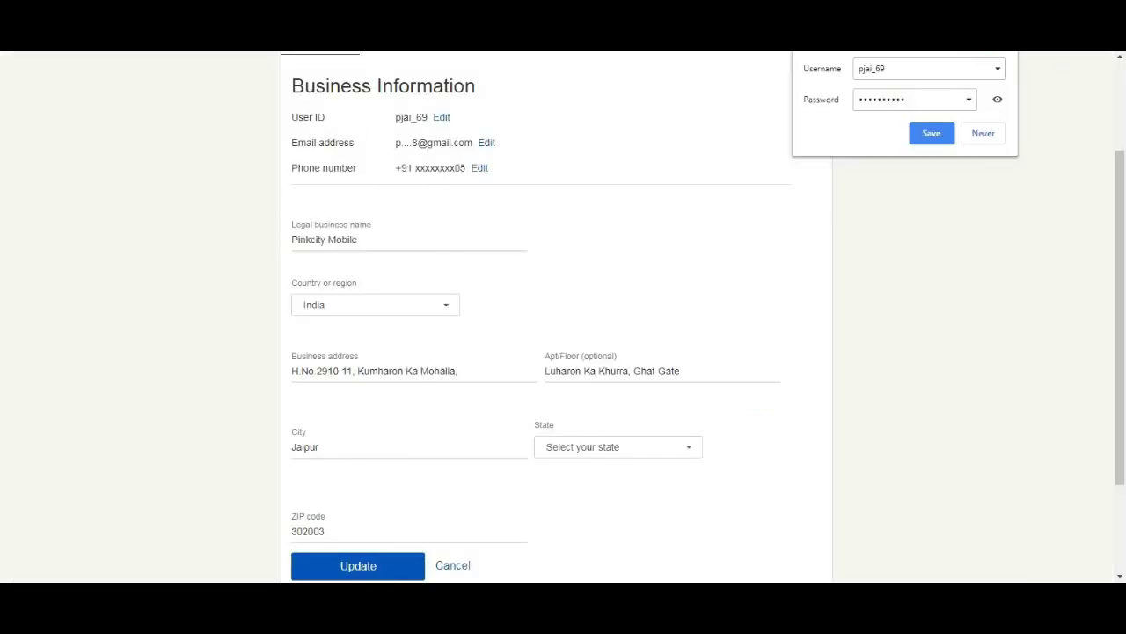
- Choose Rajasthan as the business address state and submit the update
left_click(618, 447)
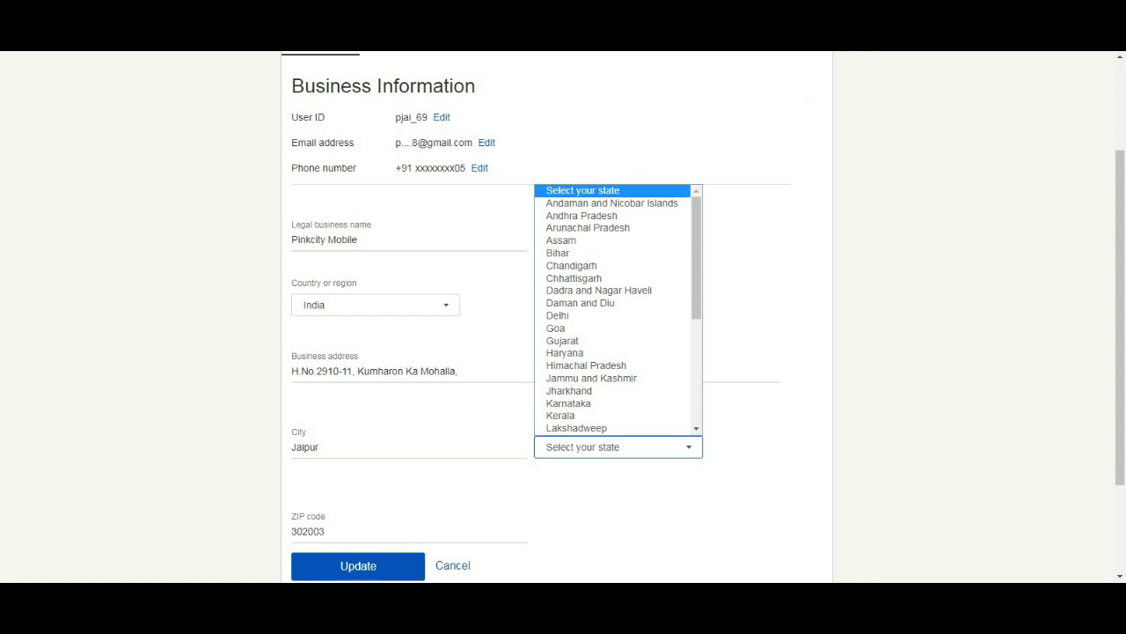
key("h")
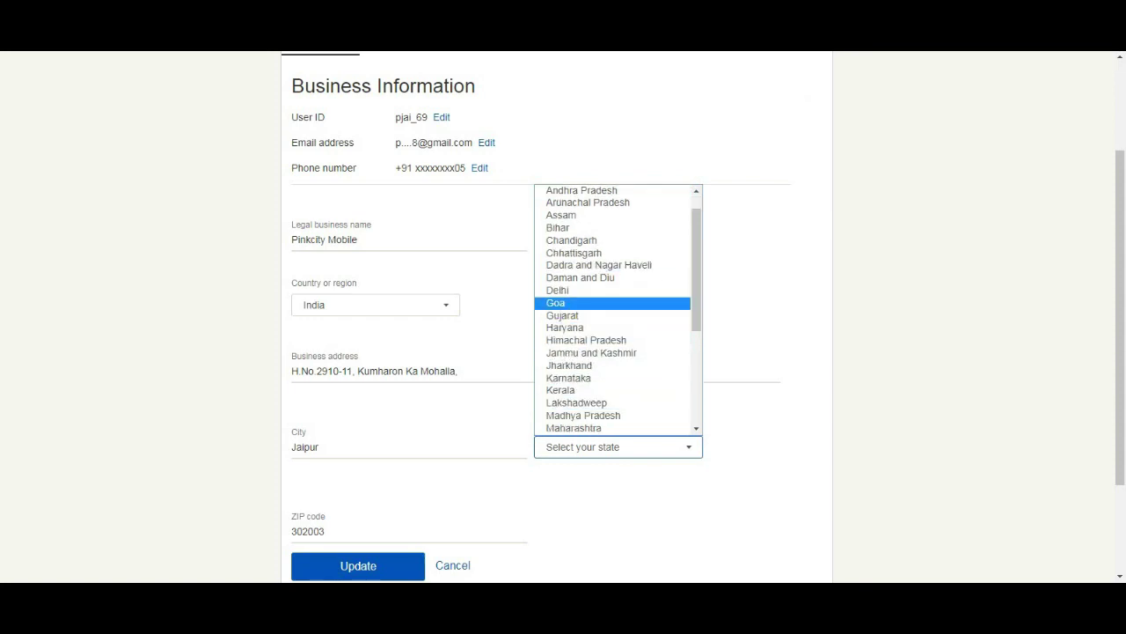
scroll(616, 308, "down", 3)
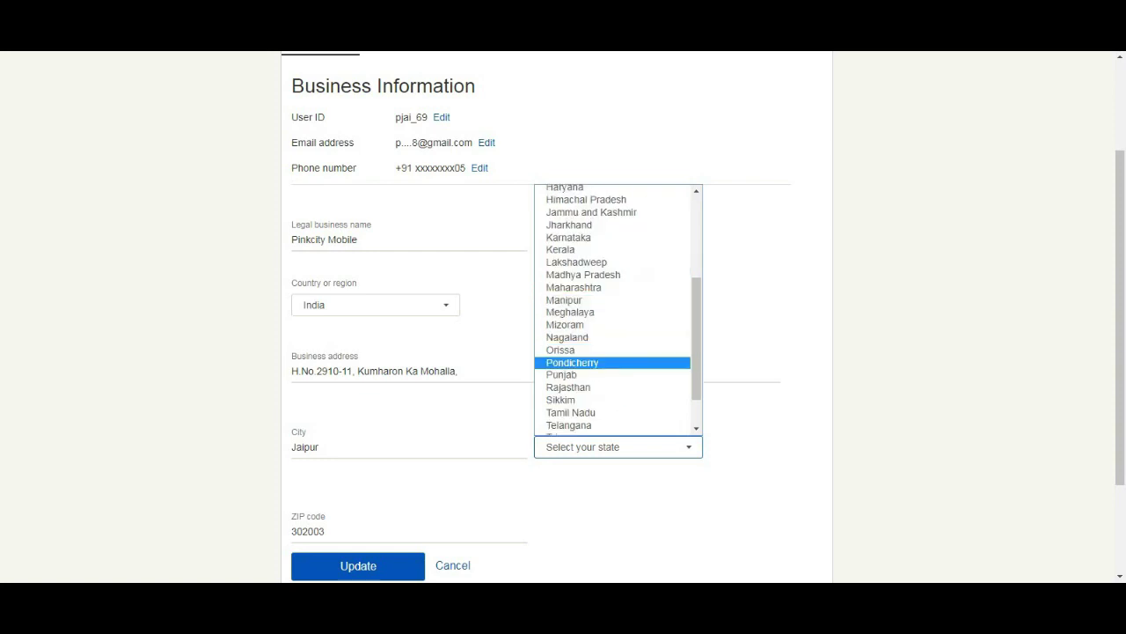
left_click(568, 387)
scroll(569, 387, "down", 2)
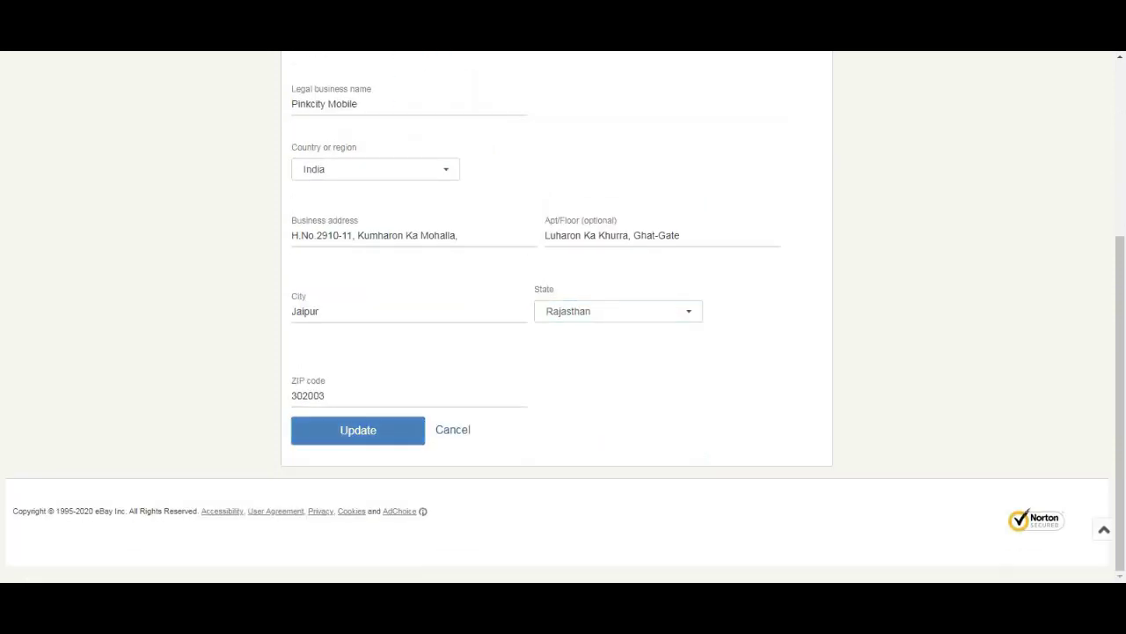
key("Return")
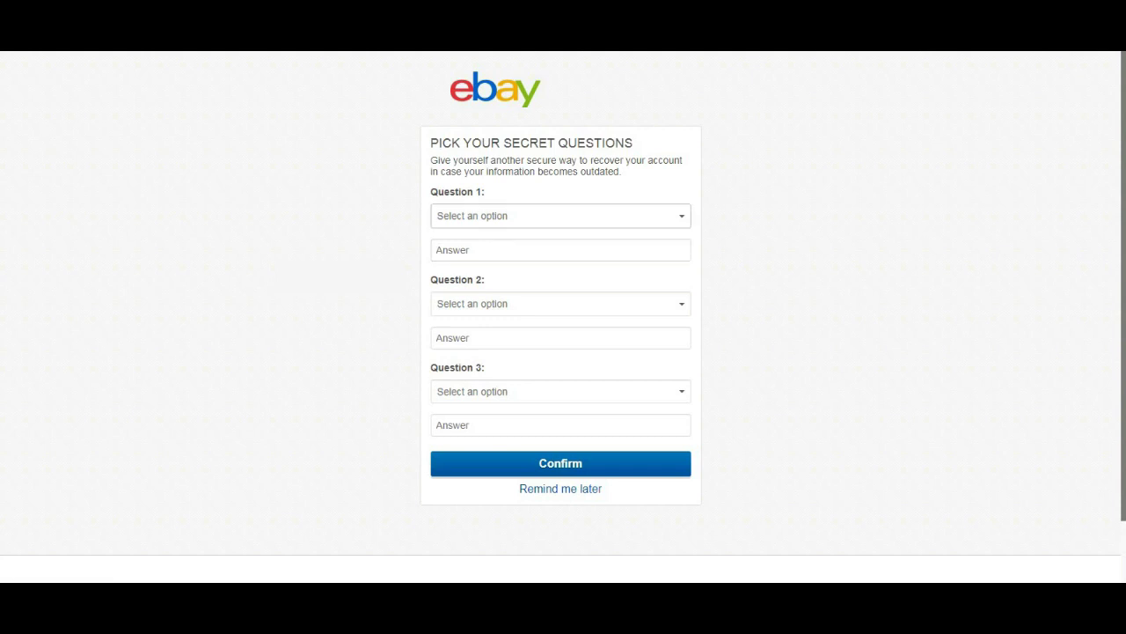
- Choose 'First company you worked for?' as the first secret question and submit the questions and answers
left_click(561, 216)
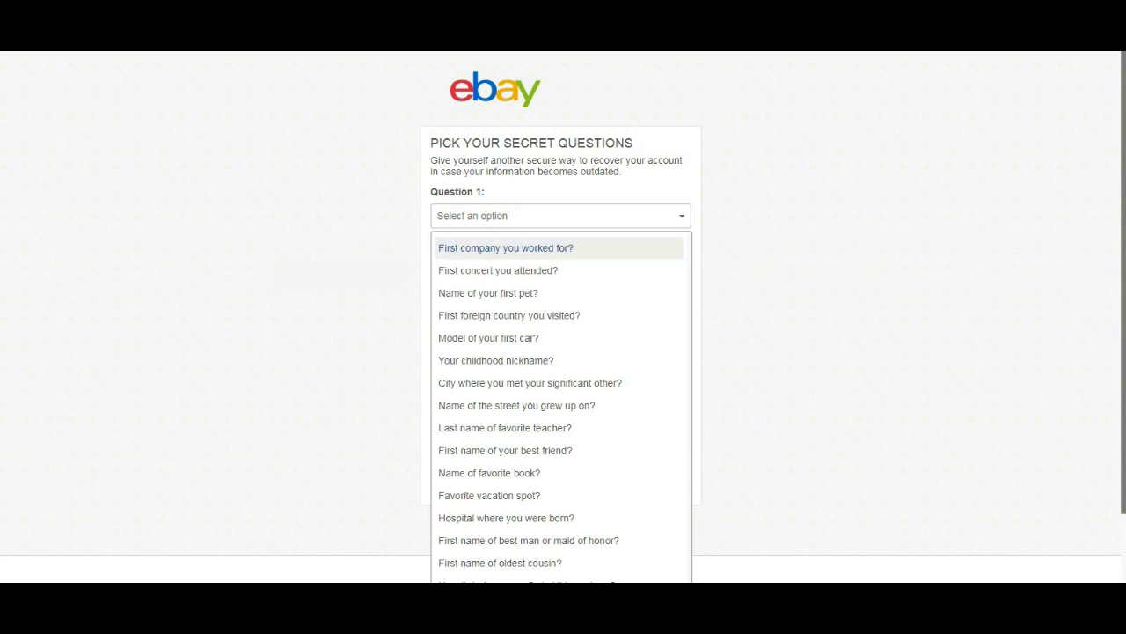
key("Return")
key("Tab")
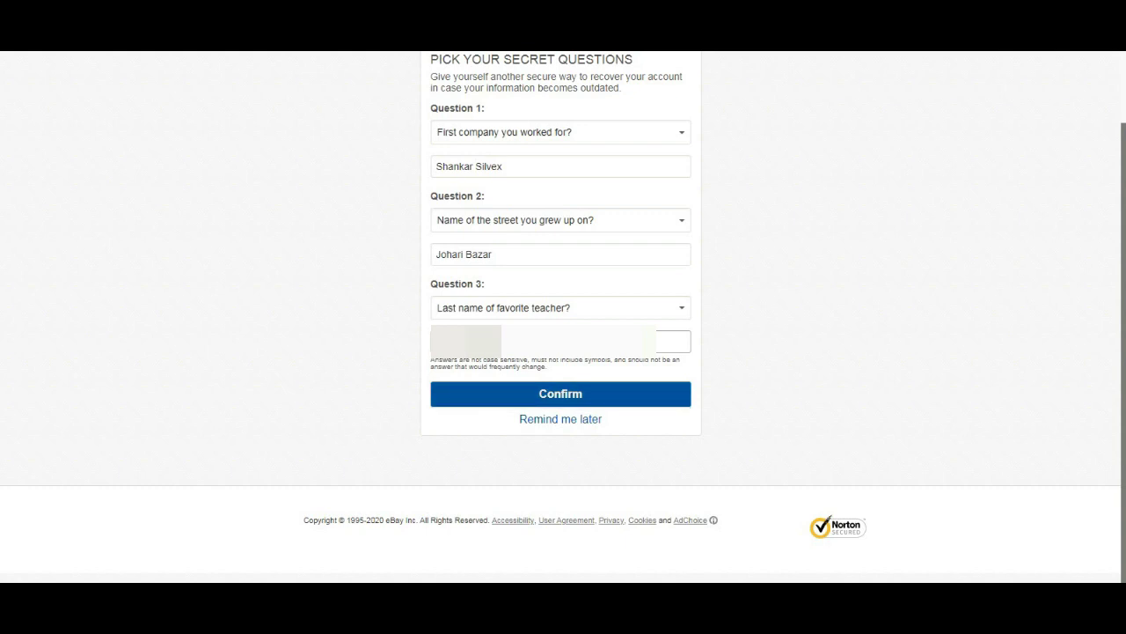
key("Return")
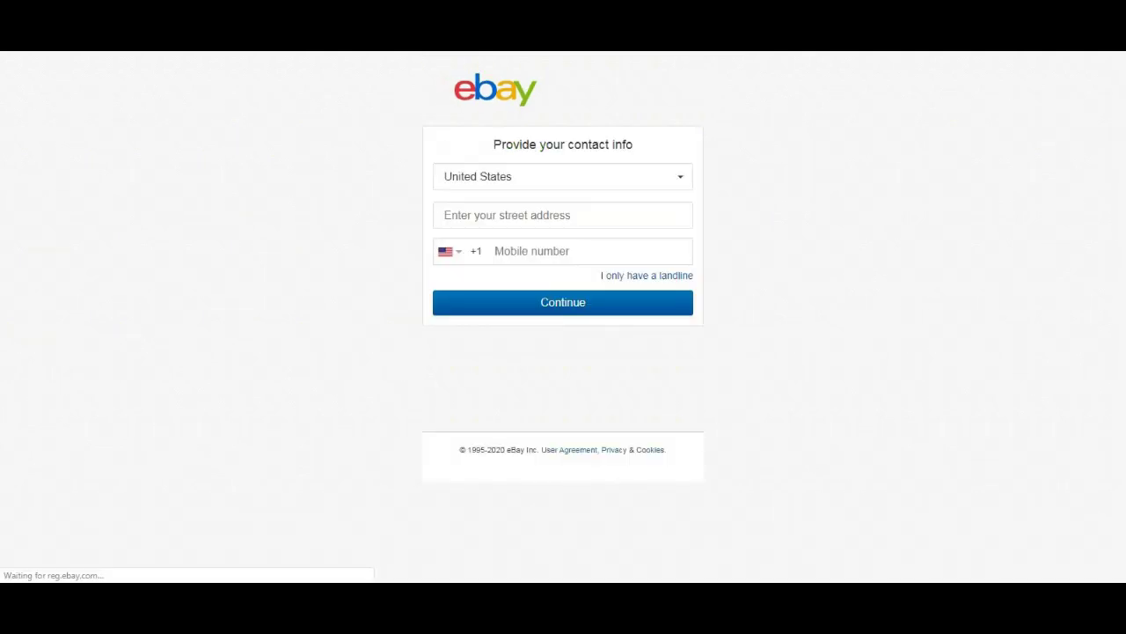
- Set the contact info country to India and move to the street address field
left_click(563, 176)
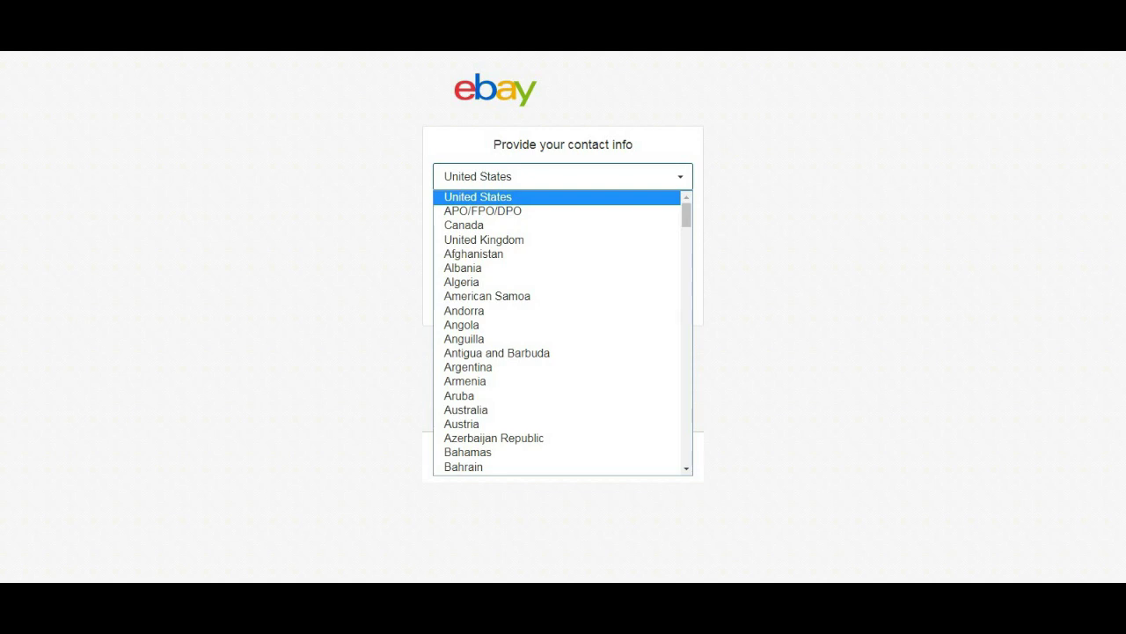
key("i")
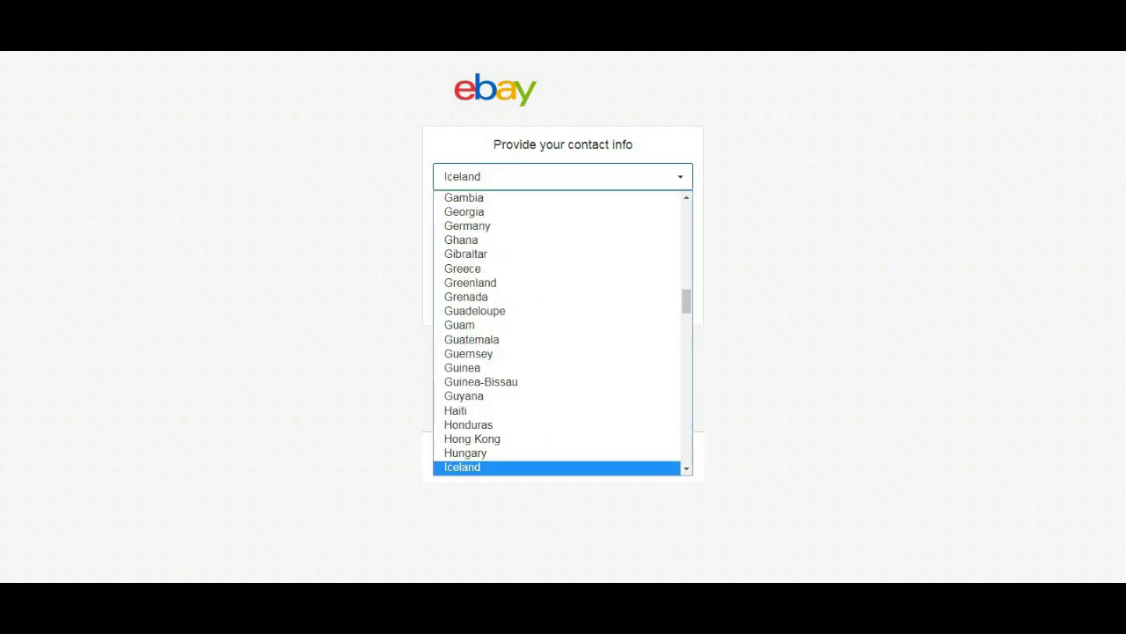
key("Down")
key("Return")
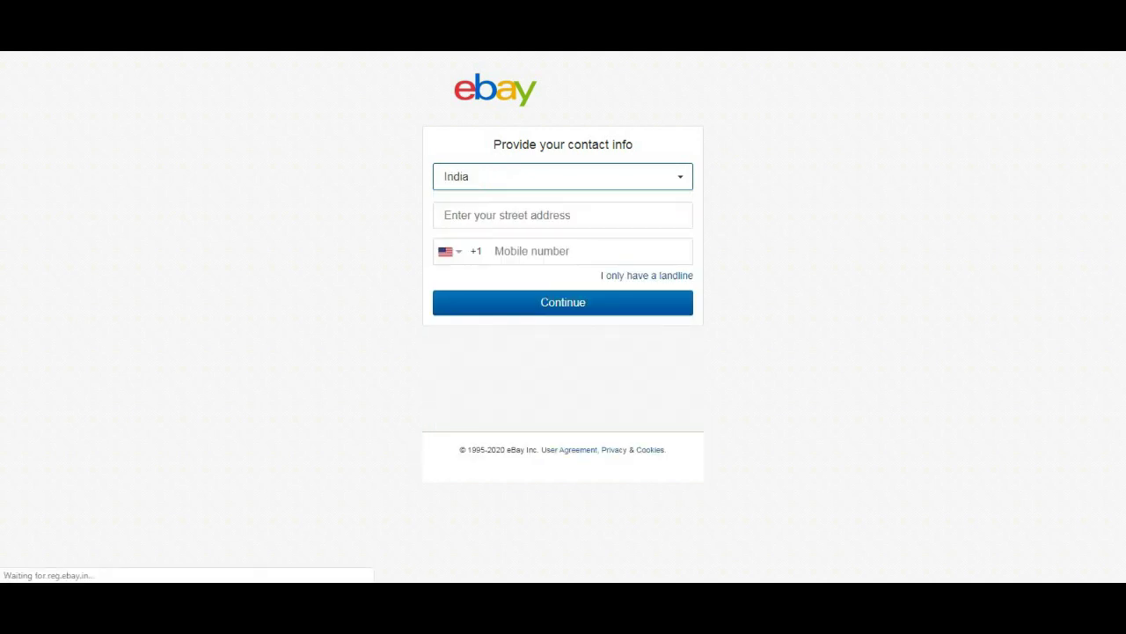
left_click(563, 215)
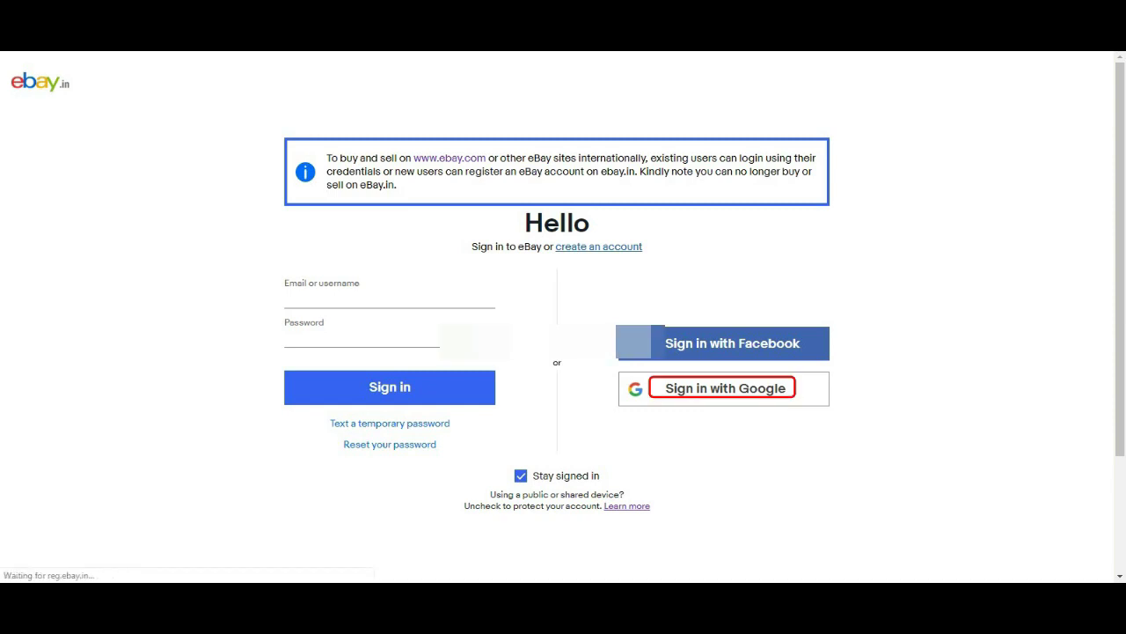
- Fill in the first name, last name and Gmail email address on the registration form
left_click(487, 285)
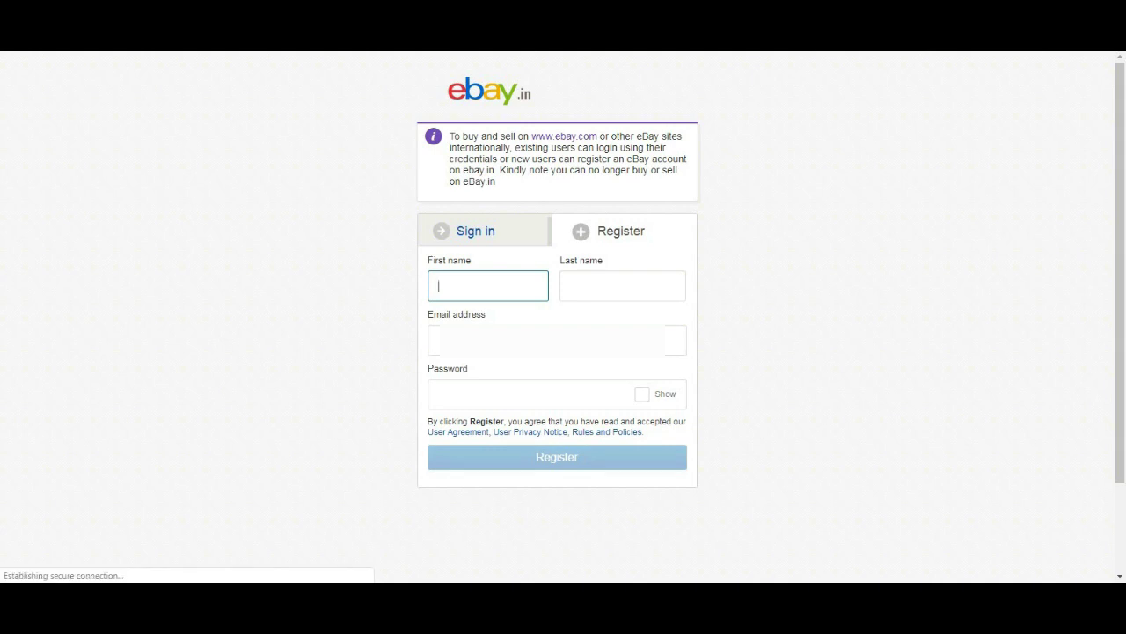
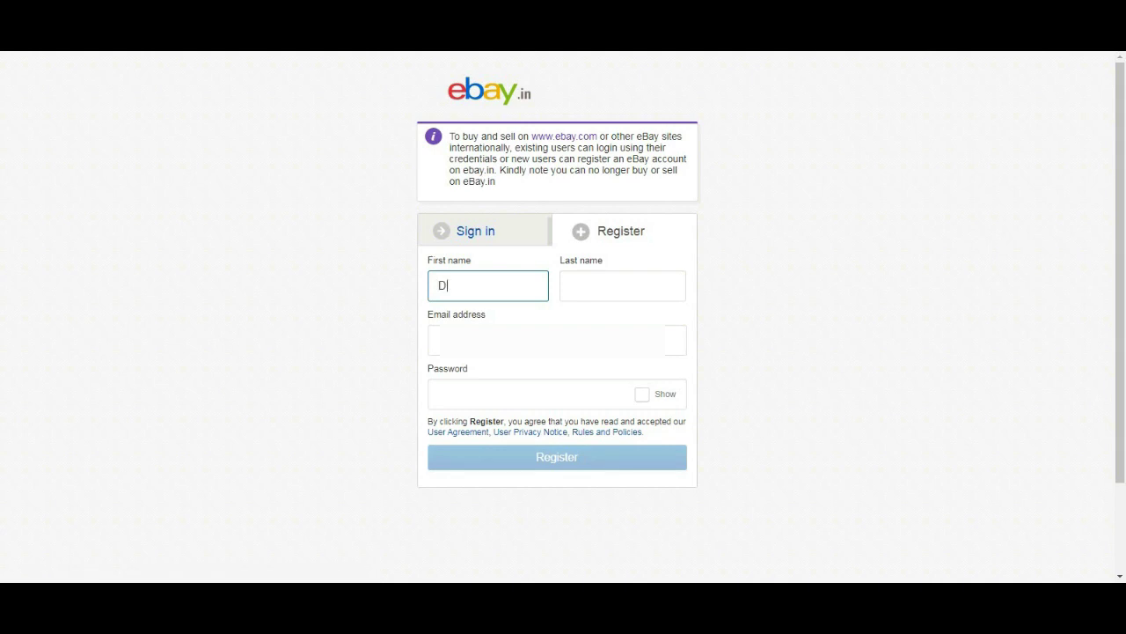
key("Tab")
key("Tab")
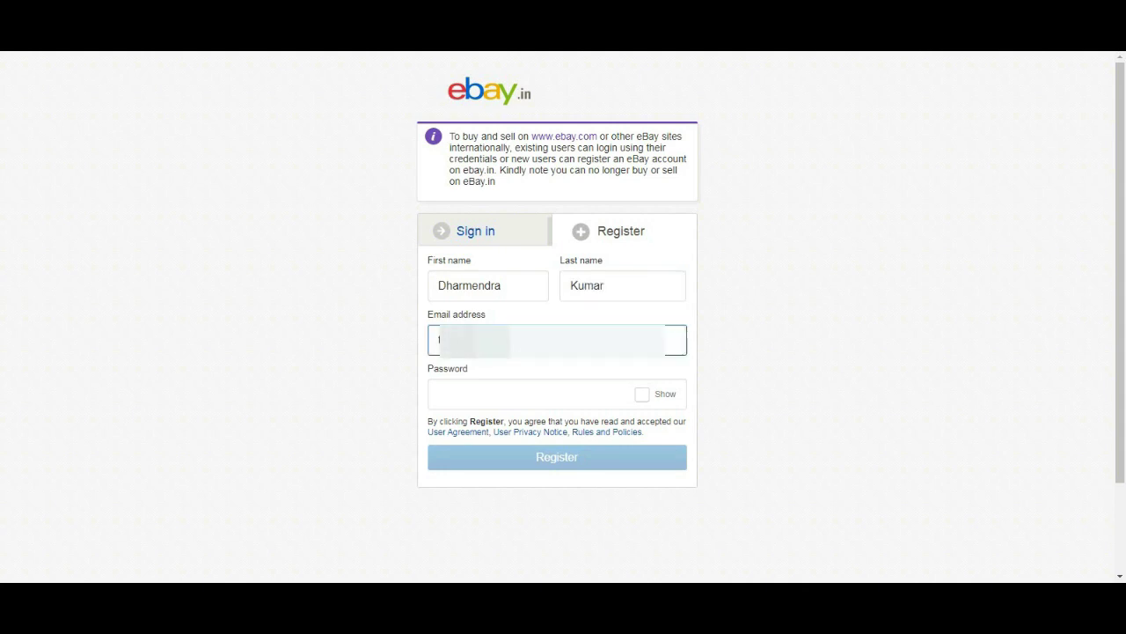
type("@")
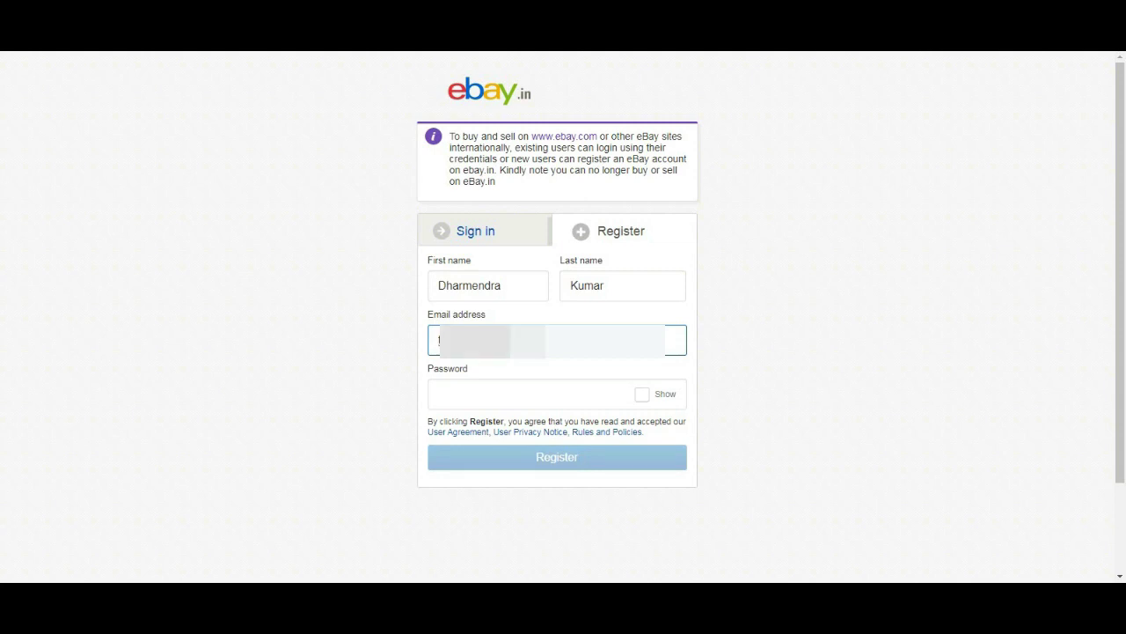
type("gmail")
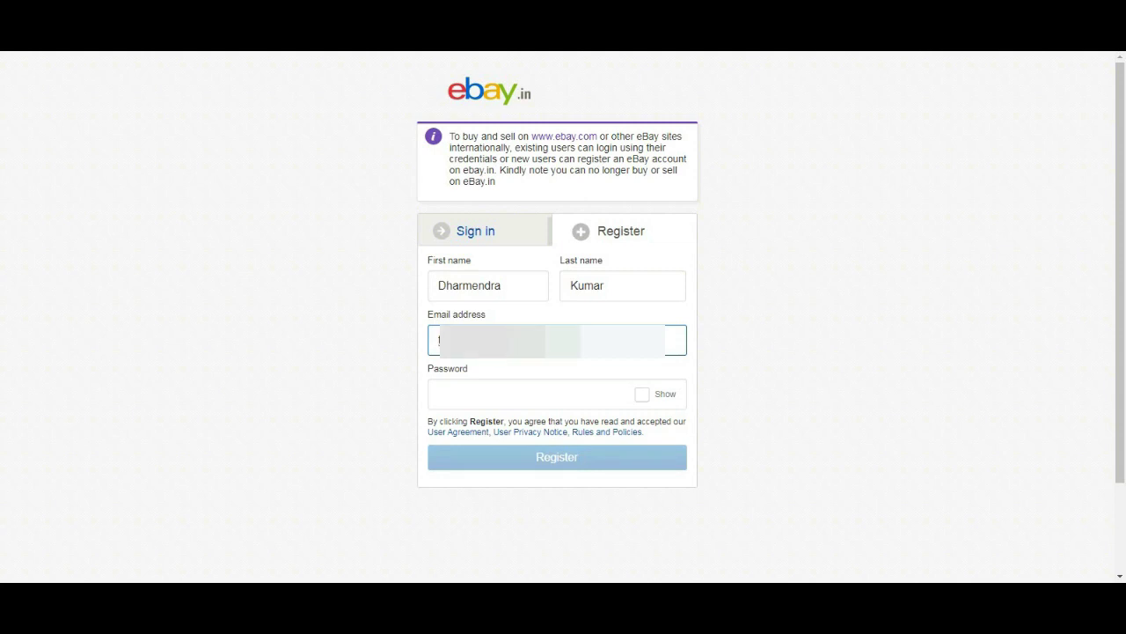
- Enter the account password and submit the registration form
left_click(439, 394)
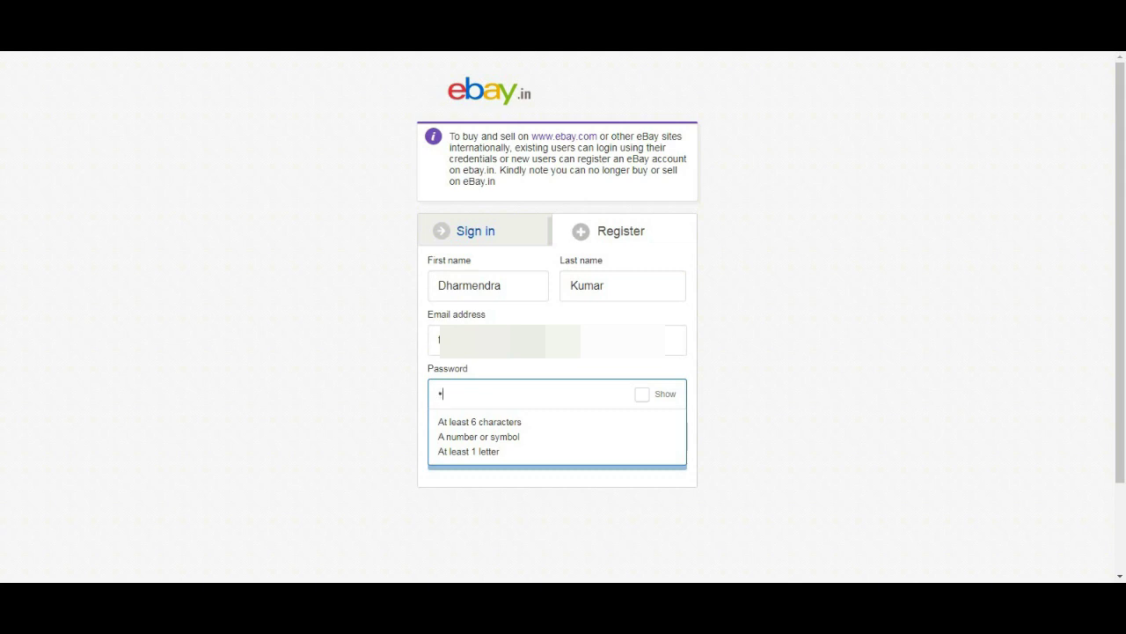
type("••••••••••")
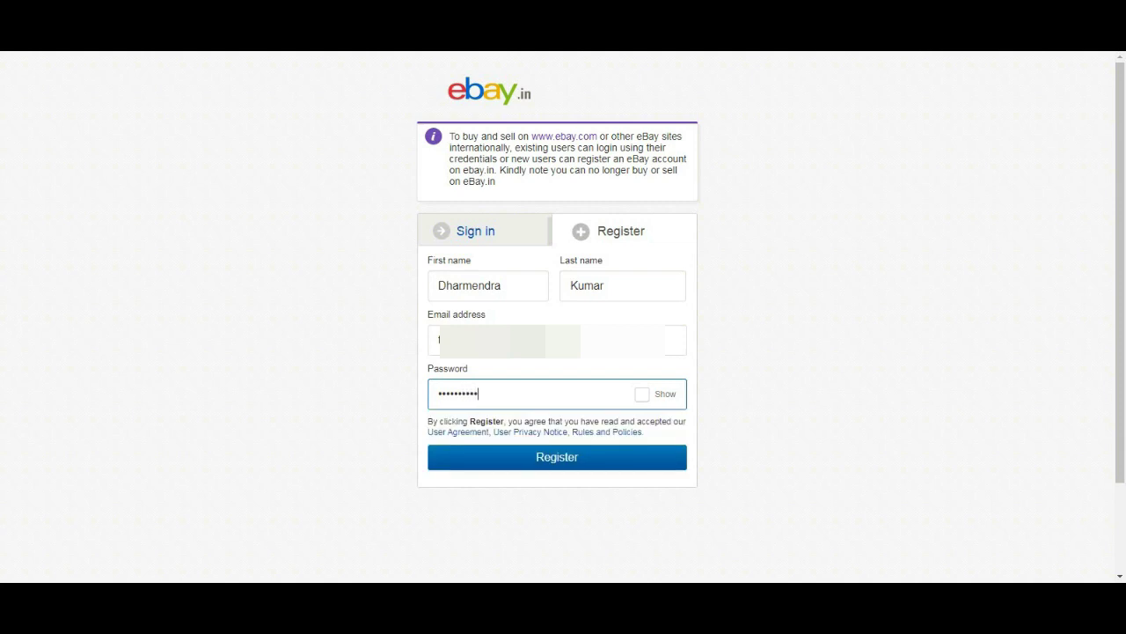
key("Return")
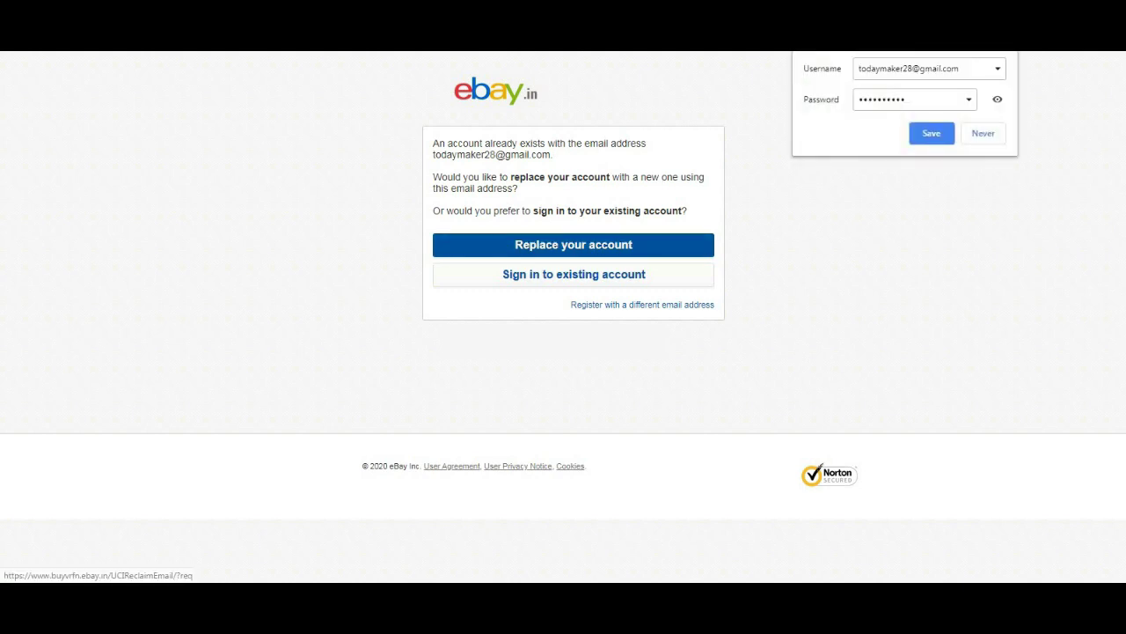
- Replace the existing account and confirm the email address from eBay's message in Gmail
left_click(574, 245)
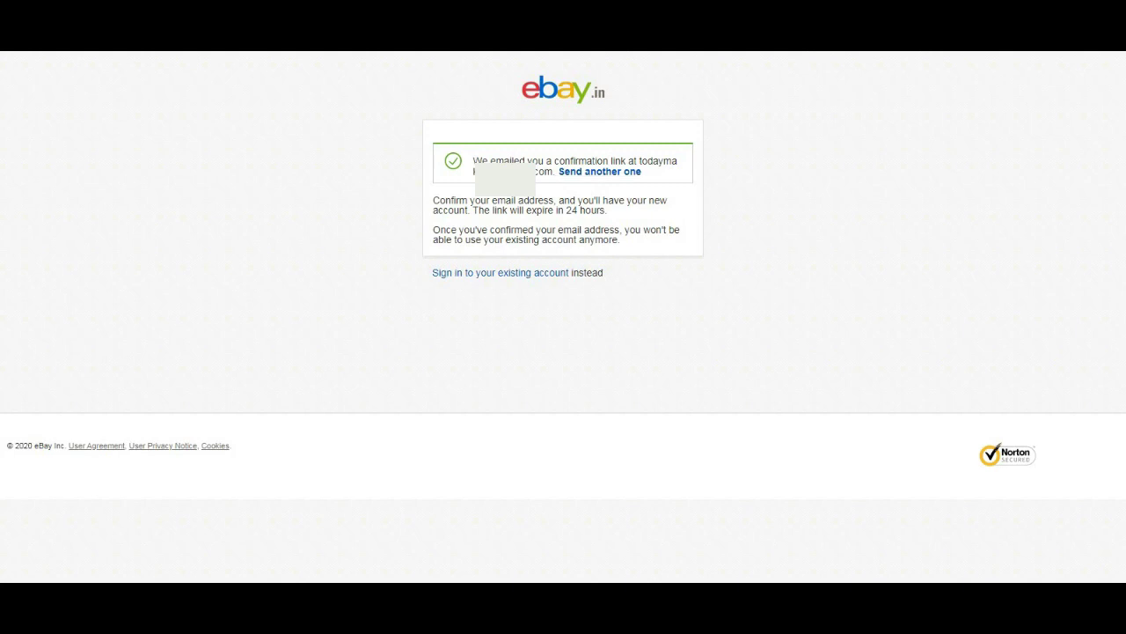
key("ctrl+t")
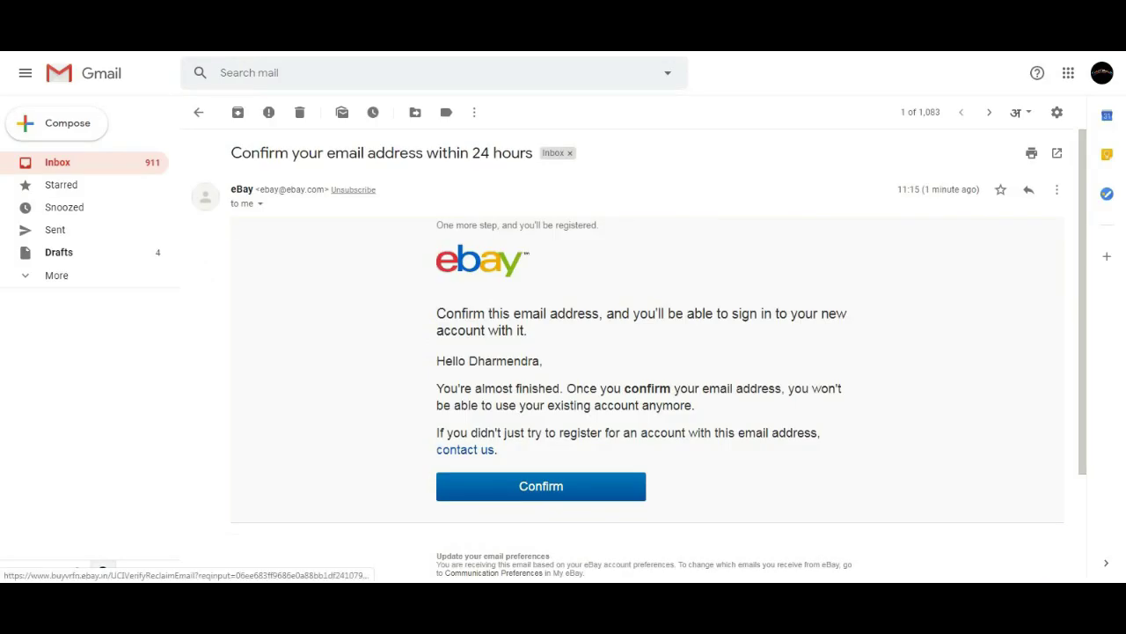
left_click(542, 487)
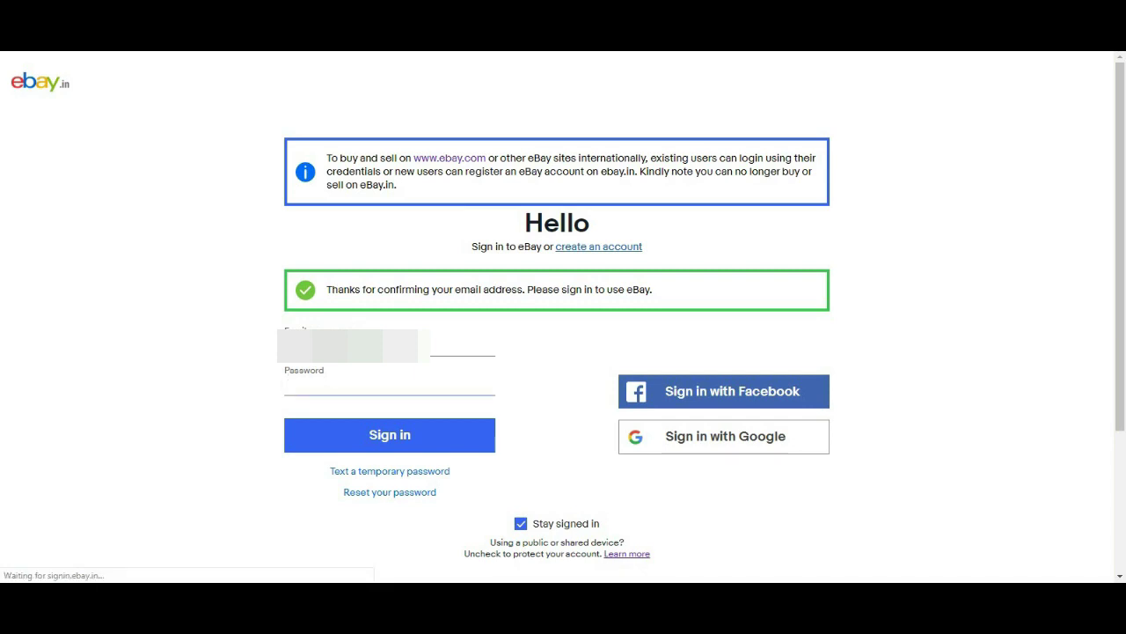
- Sign in to eBay.in with the account password
type("••••••••••")
key("Return")
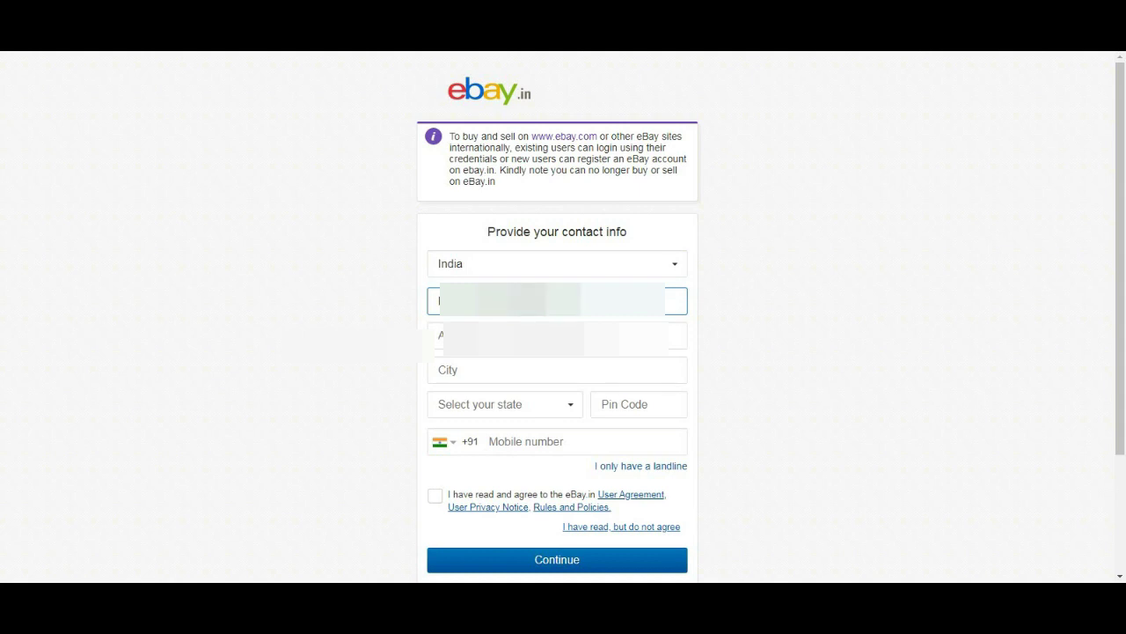
- Fill the second address line, accept the eBay.in user agreement, and submit the contact details
left_click(556, 336)
type("Lu")
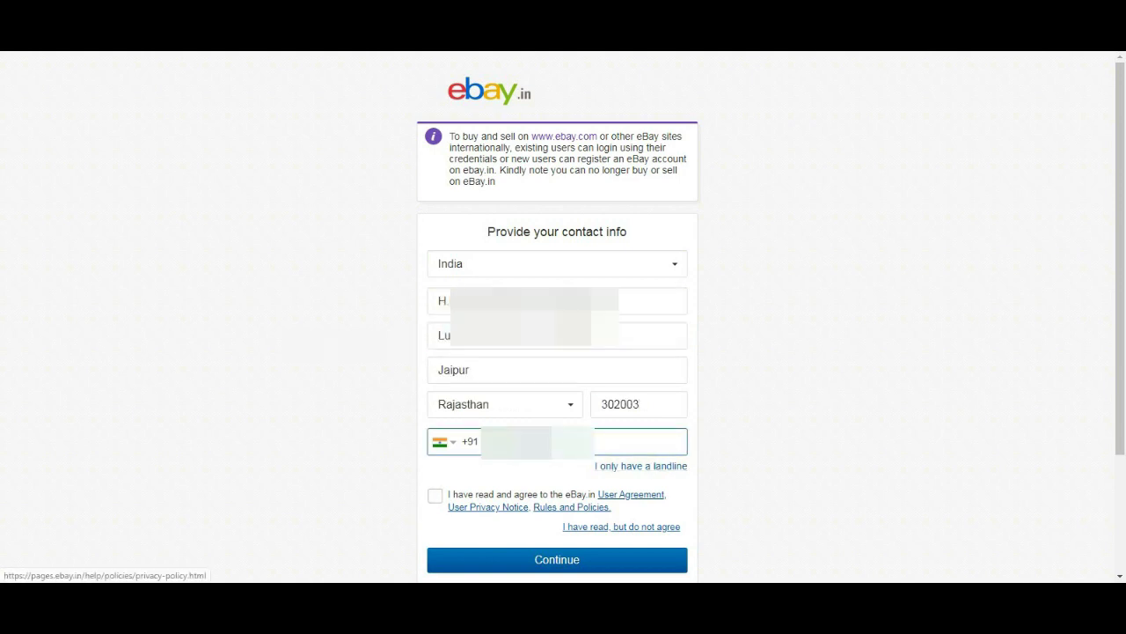
left_click(435, 496)
left_click(557, 556)
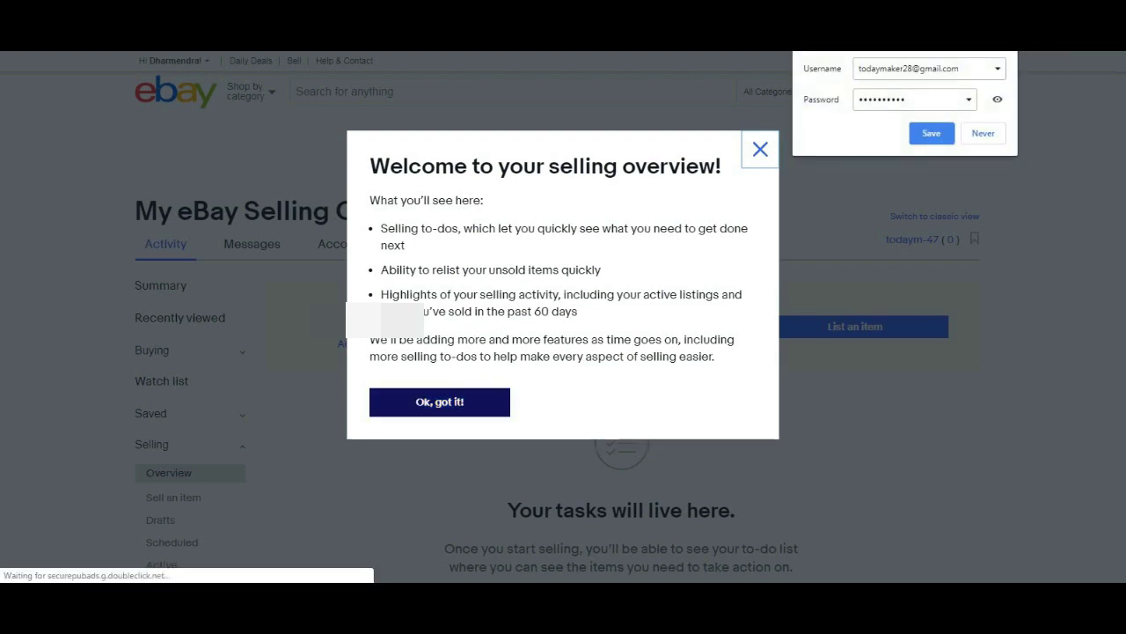
- Dismiss the password prompt and welcome message, then go to Account settings from the account menu
left_click(932, 134)
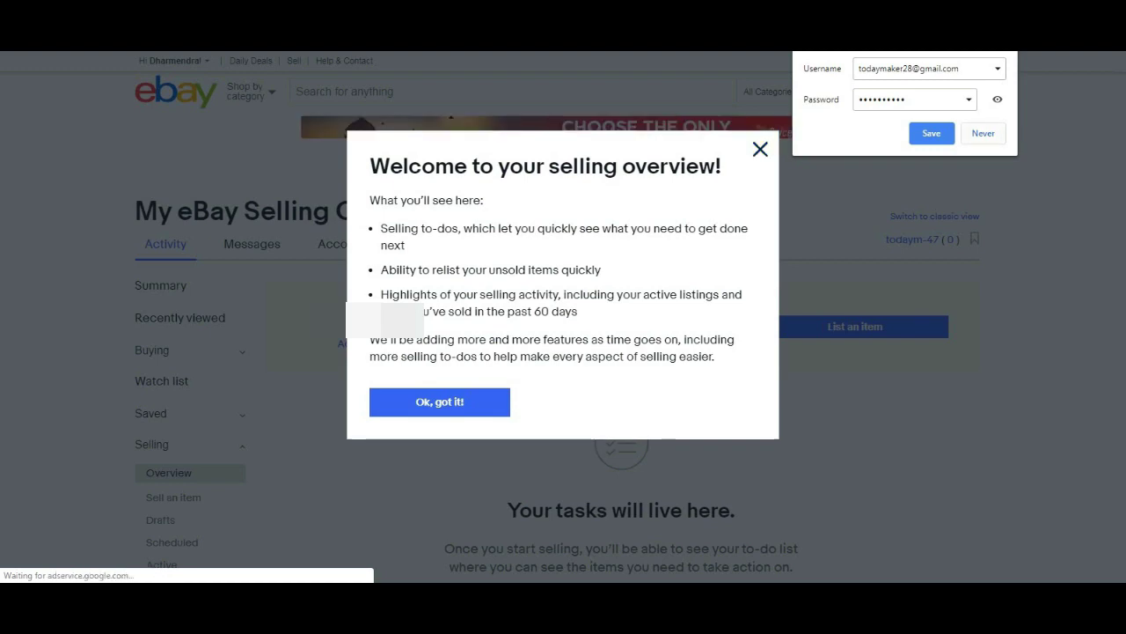
left_click(440, 401)
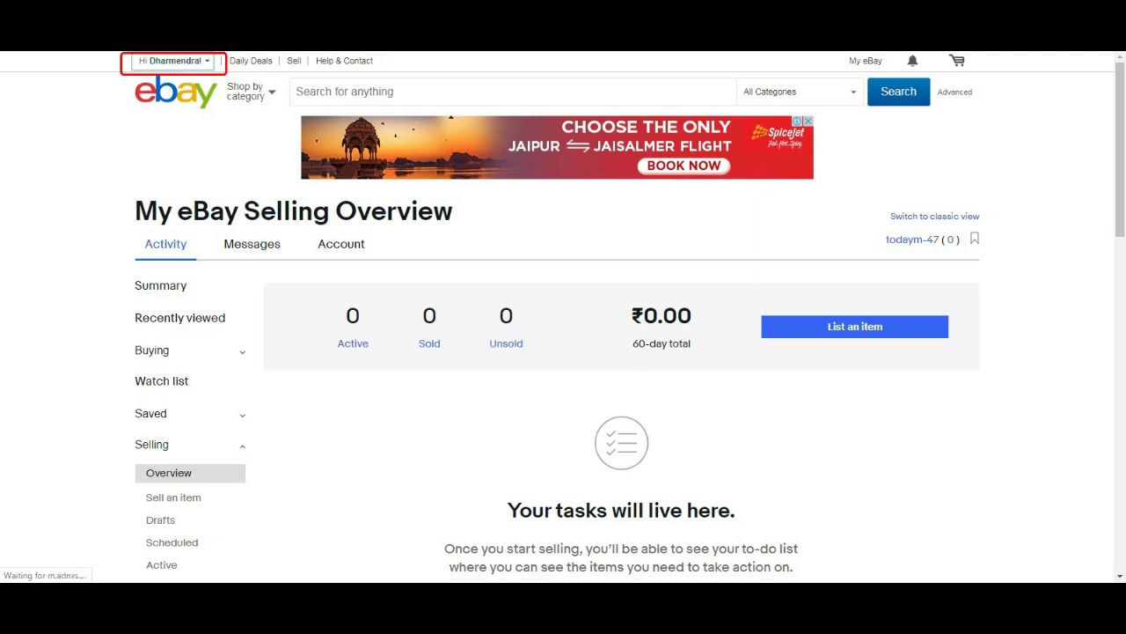
left_click(174, 62)
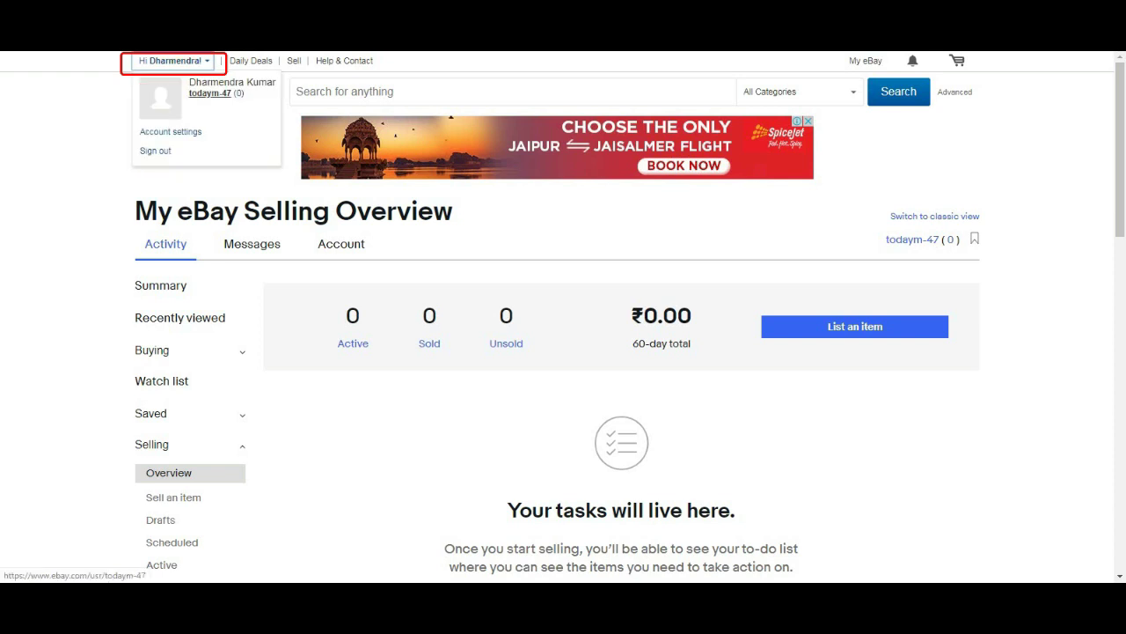
left_click(170, 132)
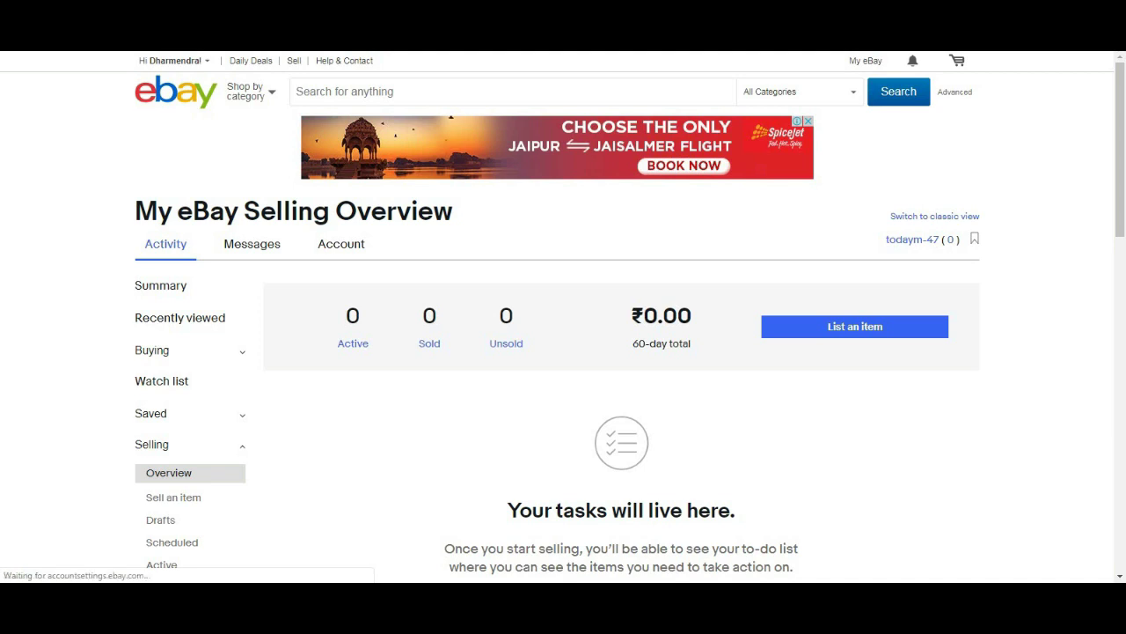
mouse_move(174, 60)
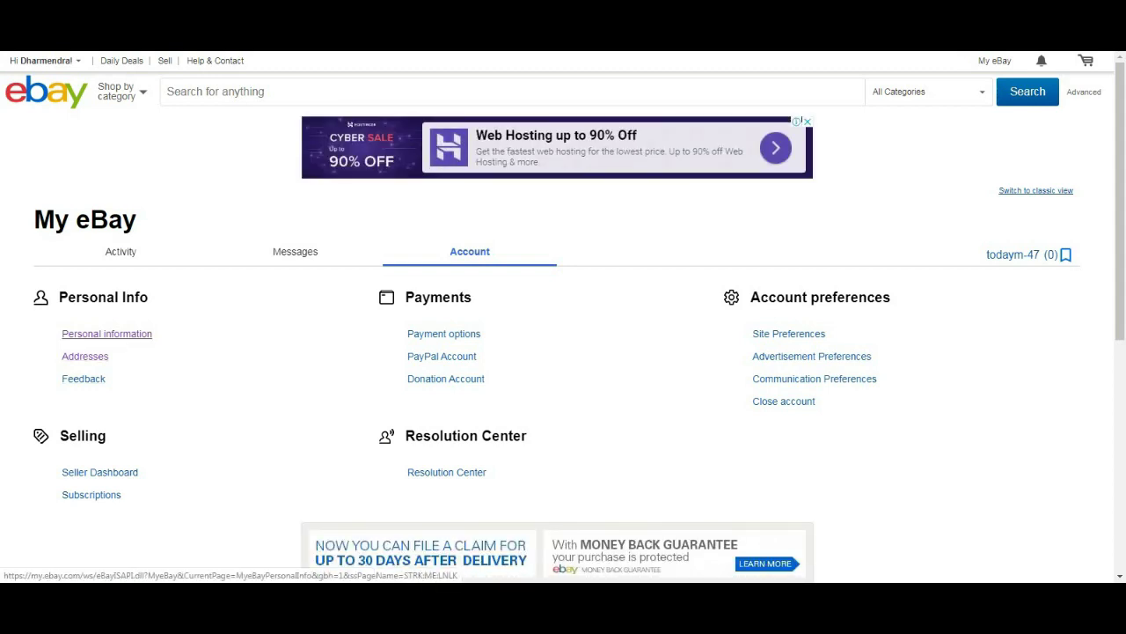
- From Personal Info, follow the automatic payment method link to start creating a seller's account
left_click(107, 334)
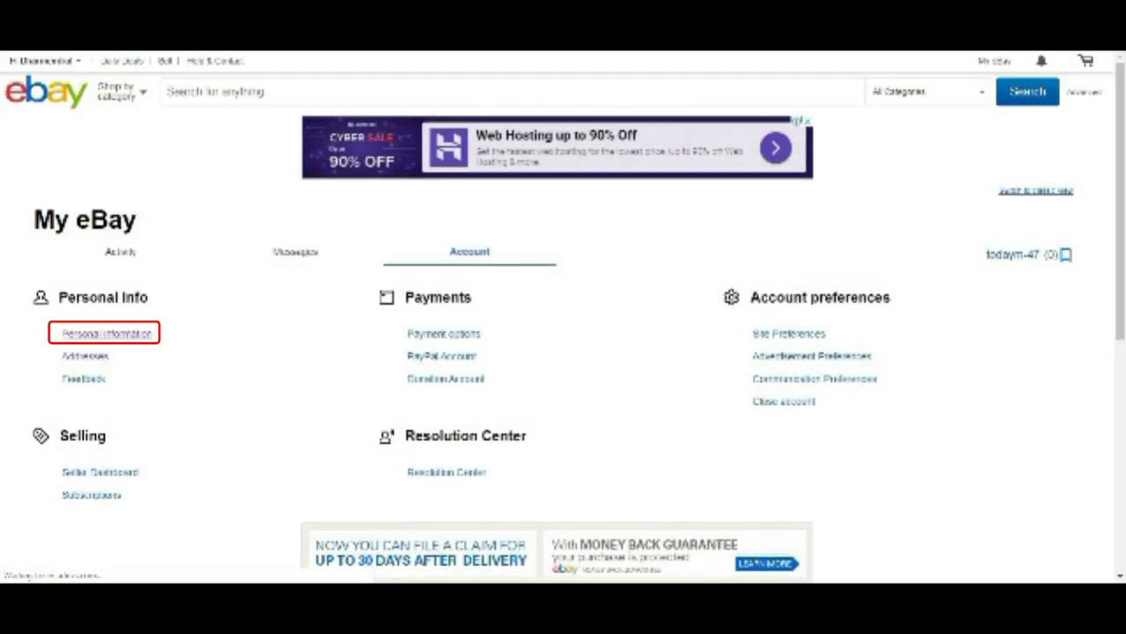
left_click(106, 333)
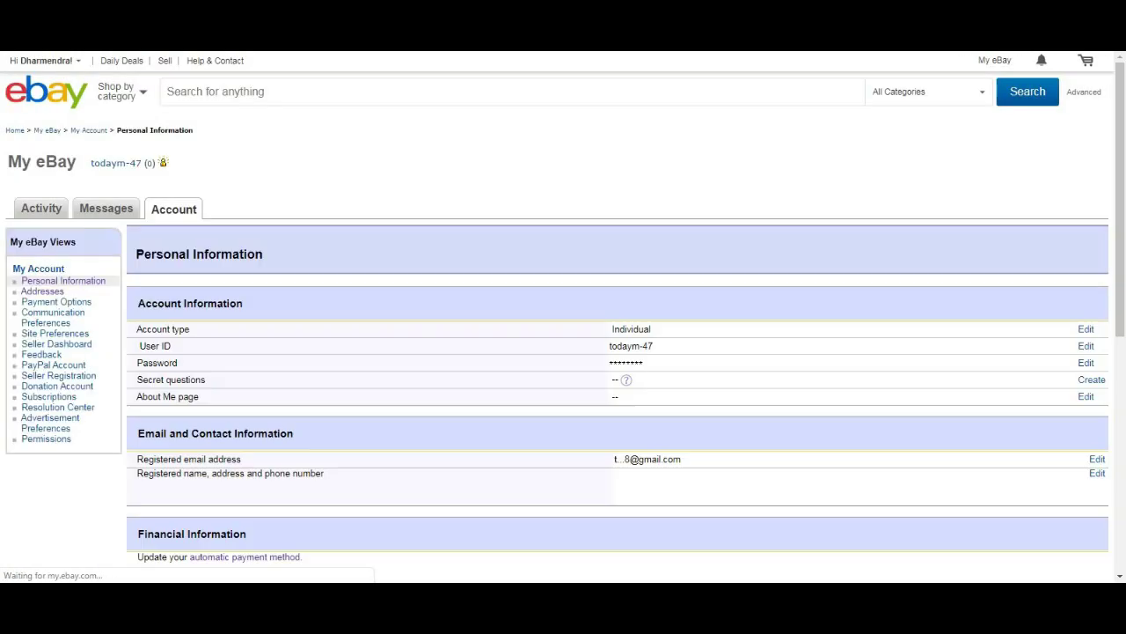
scroll(256, 419, "down", 2)
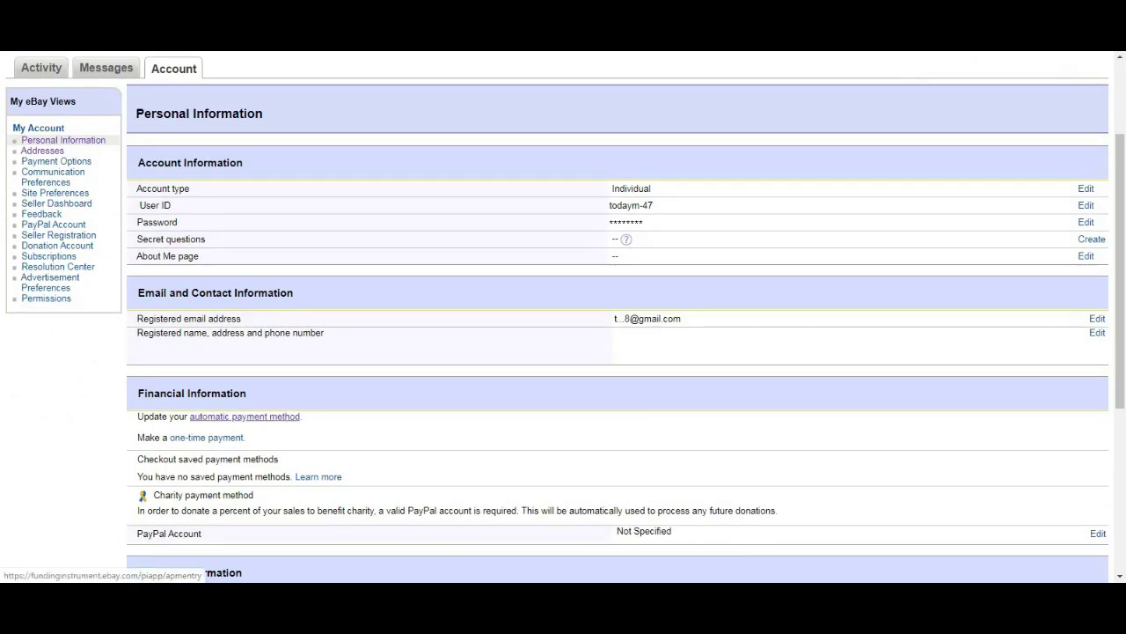
left_click(245, 416)
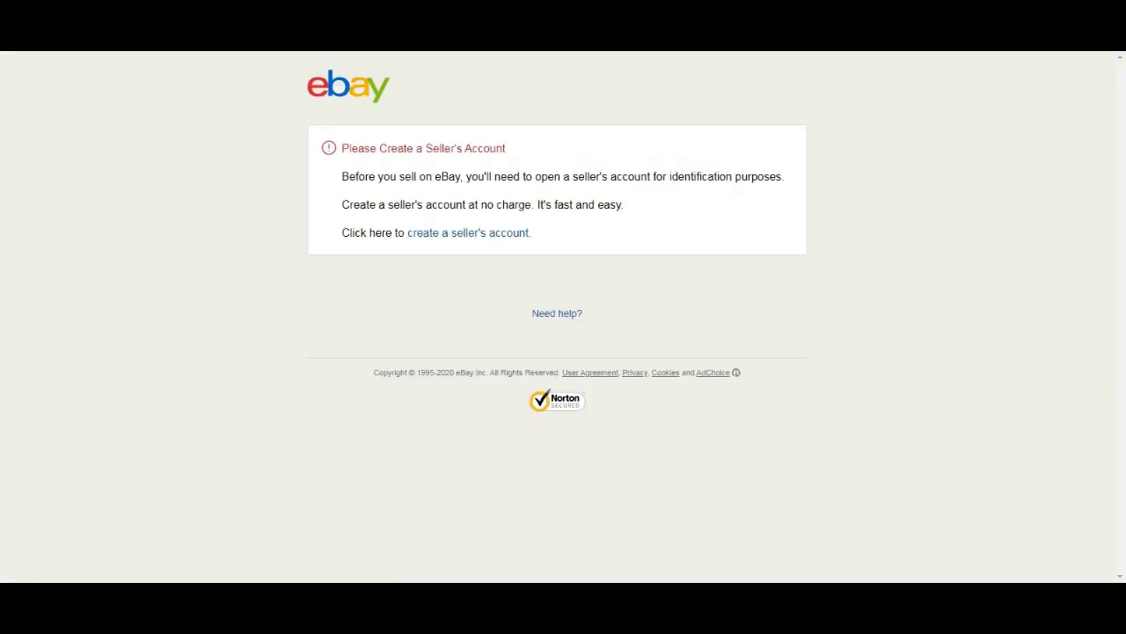
left_click(468, 232)
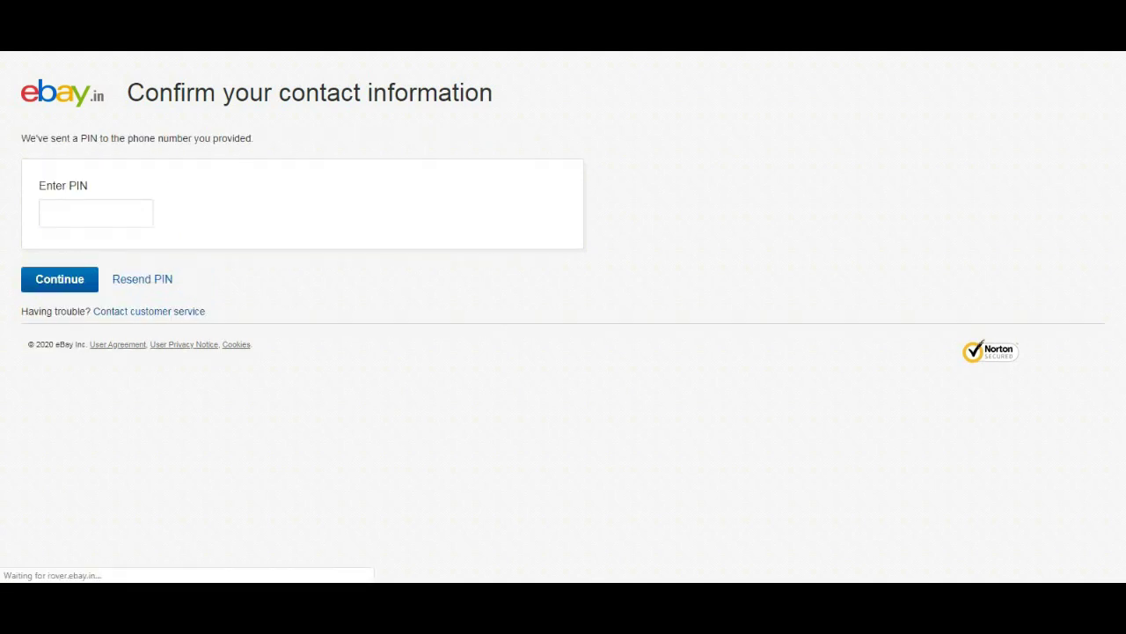
- Enter the PIN sent to the phone and submit it to confirm contact information
left_click(95, 213)
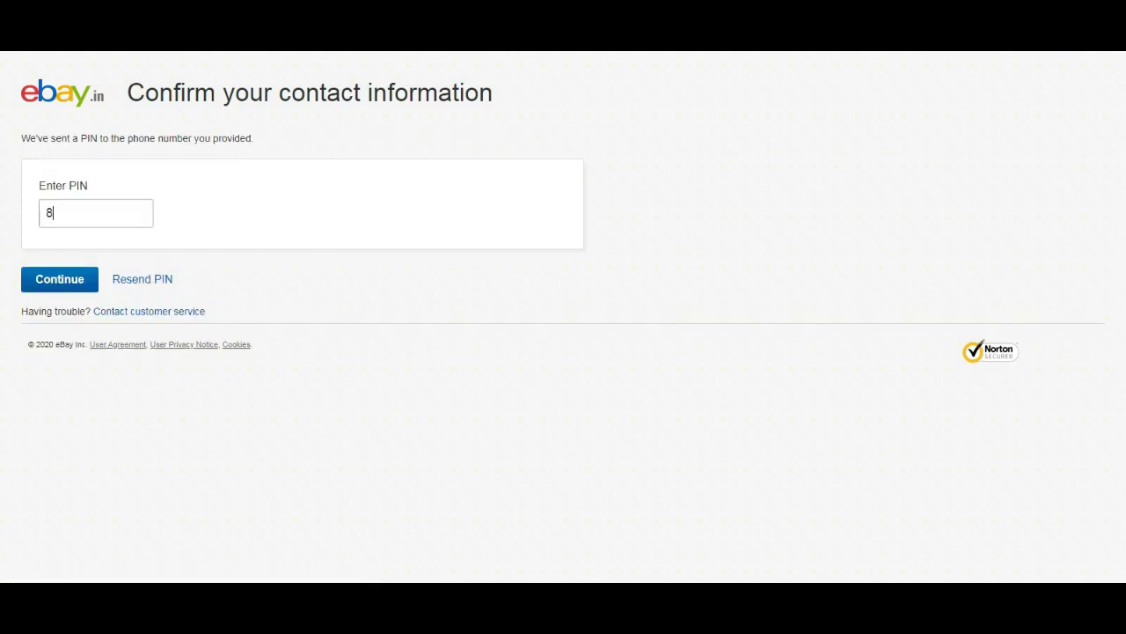
key("Return")
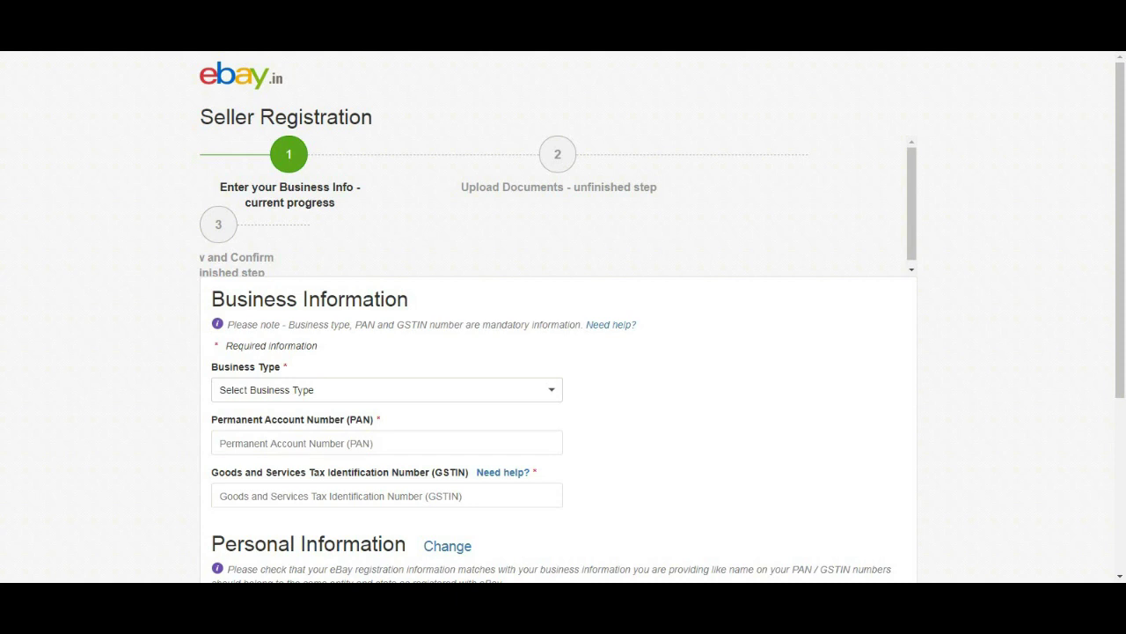
- Choose SOLE PROPRIETOR as the business type and enter the PAN
left_click(387, 389)
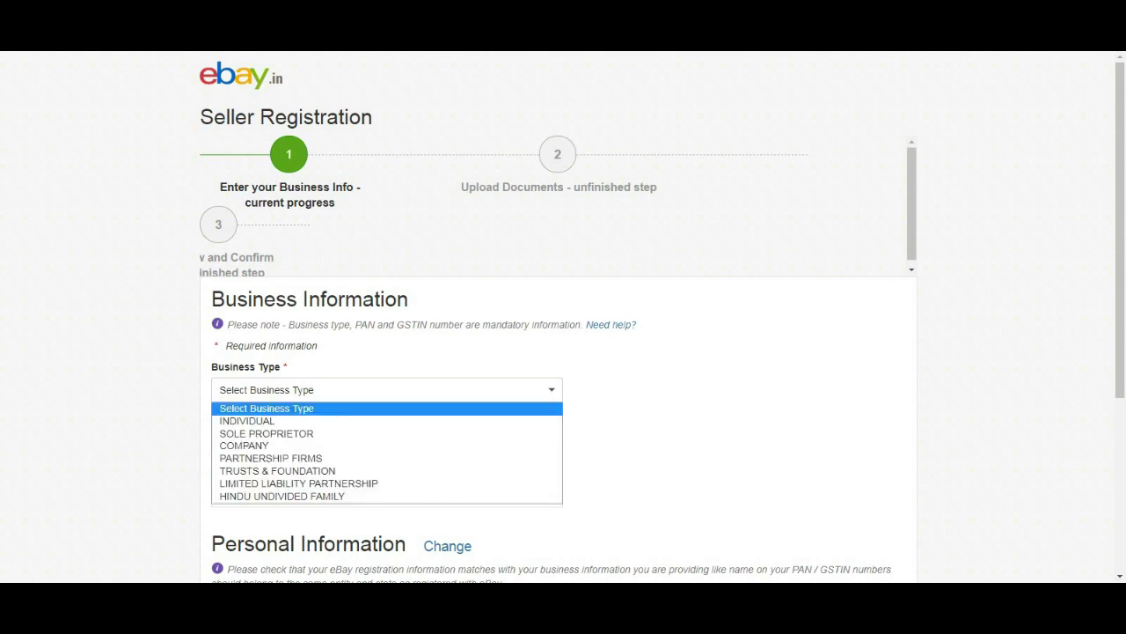
left_click(266, 433)
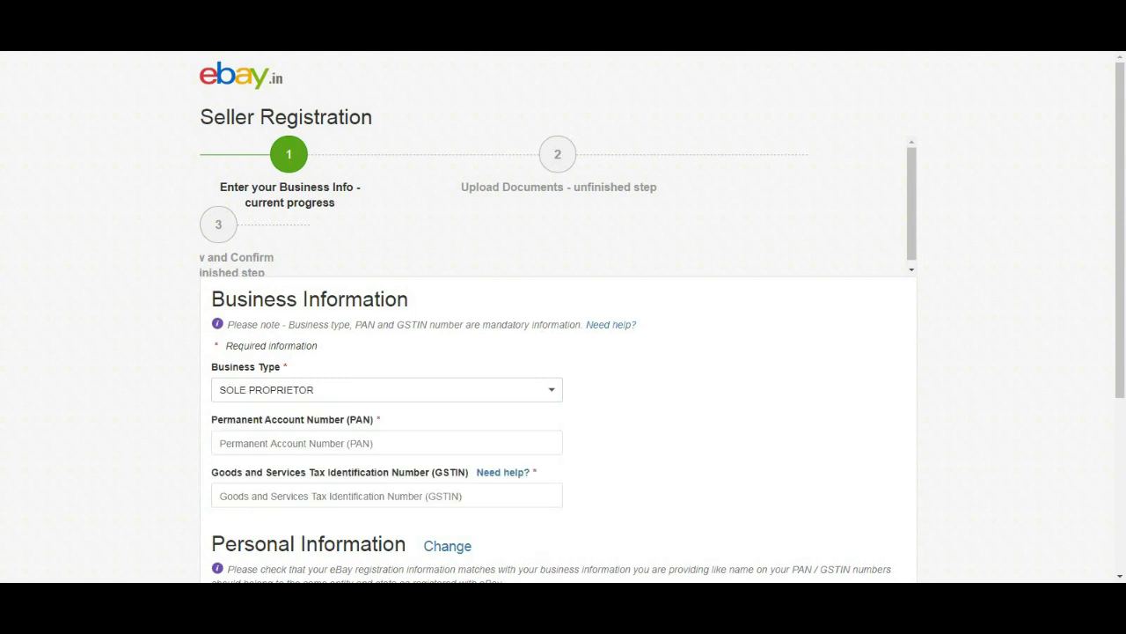
scroll(563, 352, "down", 2)
left_click(387, 302)
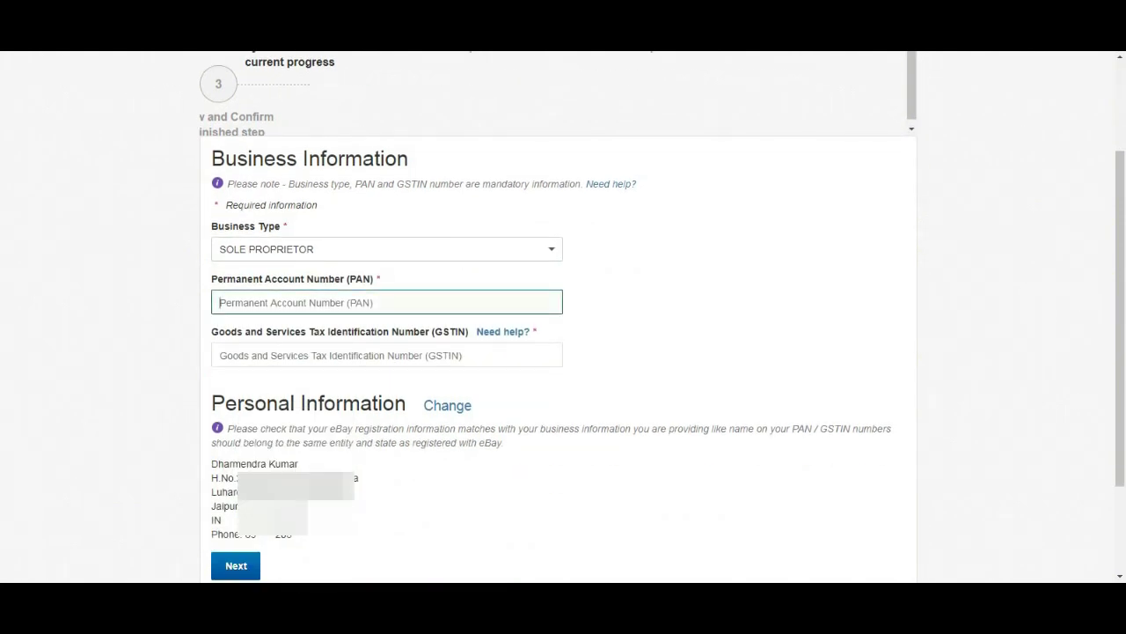
left_click(90, 519)
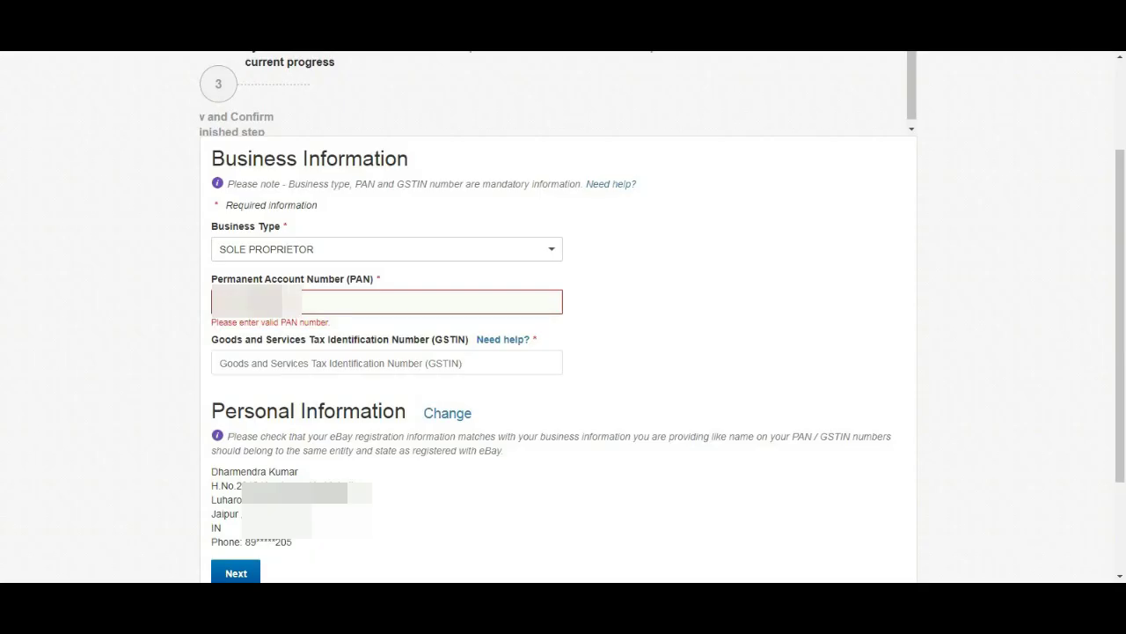
- Enter the GSTIN and submit the business information
left_click(386, 361)
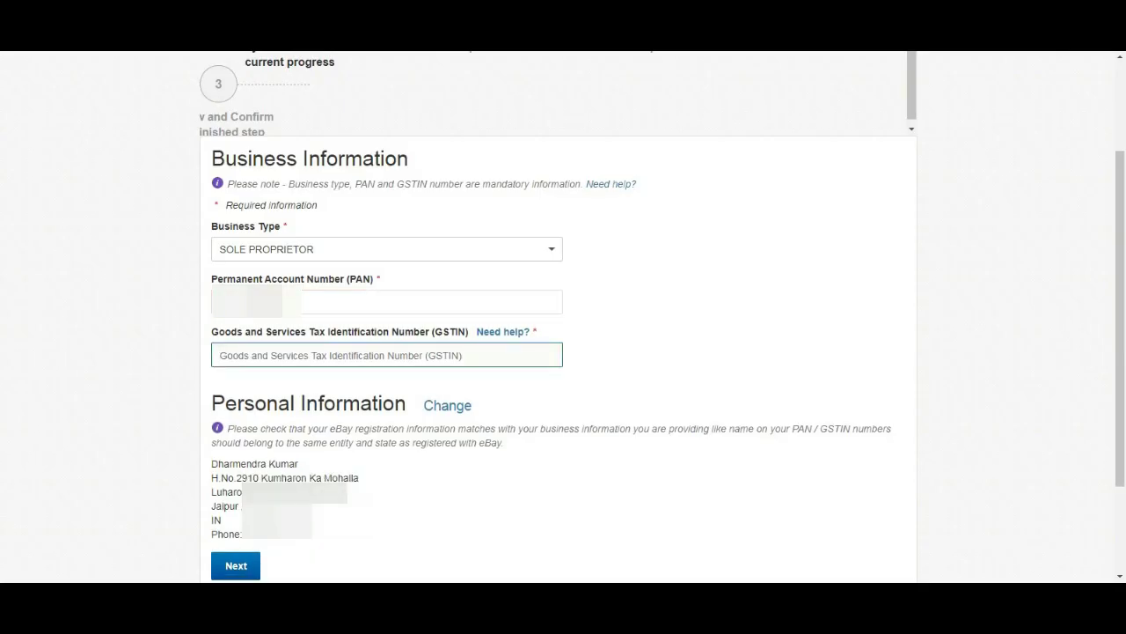
type("08")
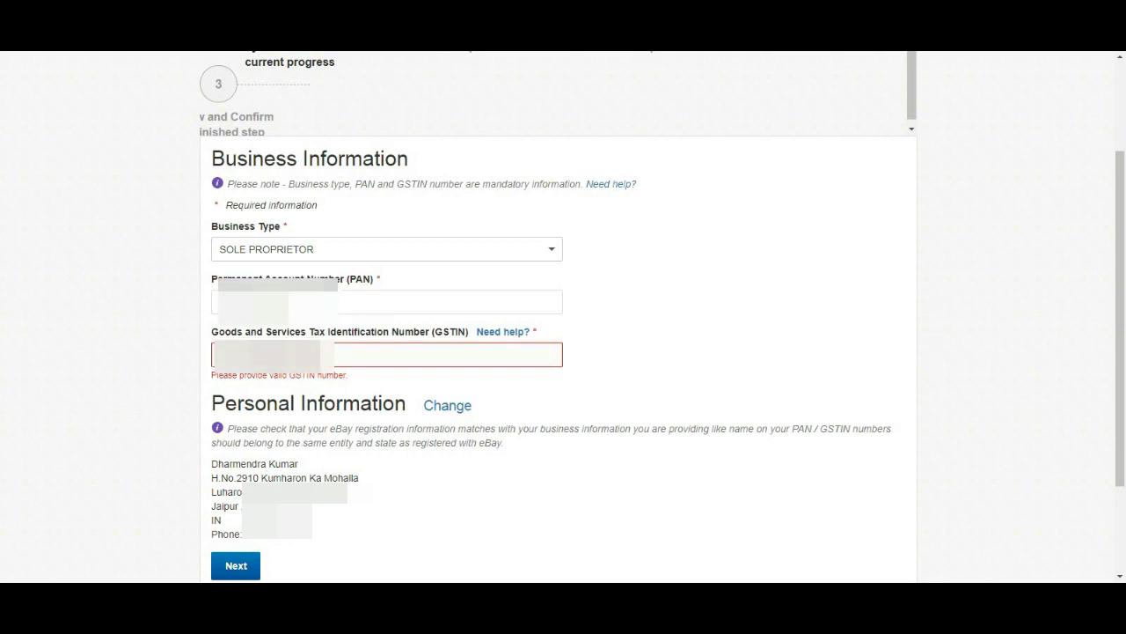
scroll(563, 352, "down", 2)
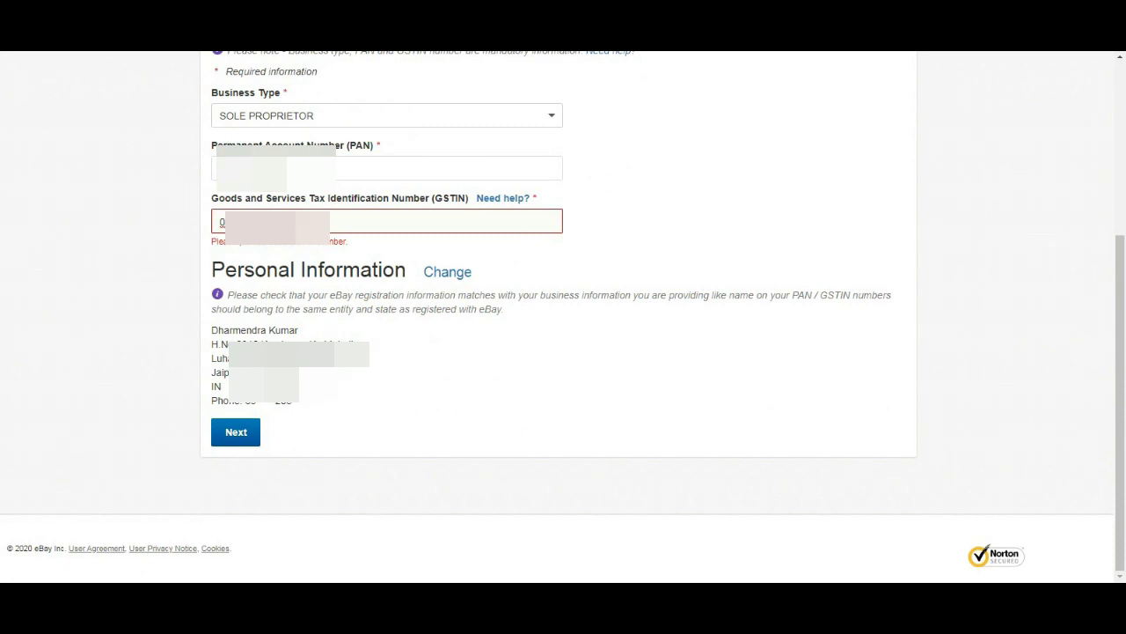
scroll(563, 317, "up", 1)
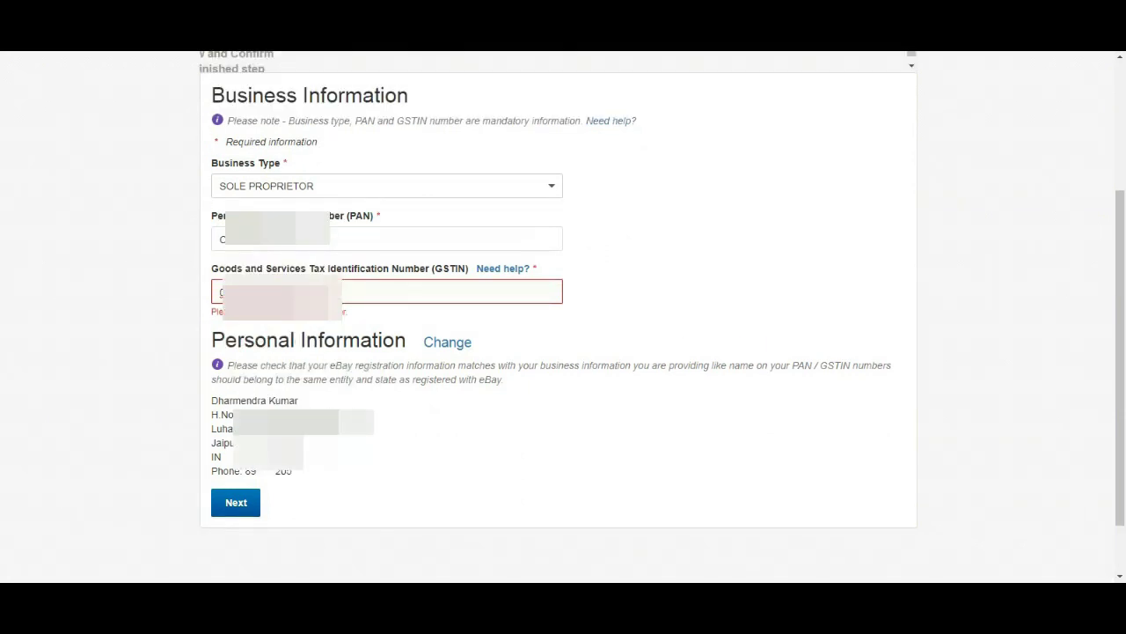
left_click(236, 503)
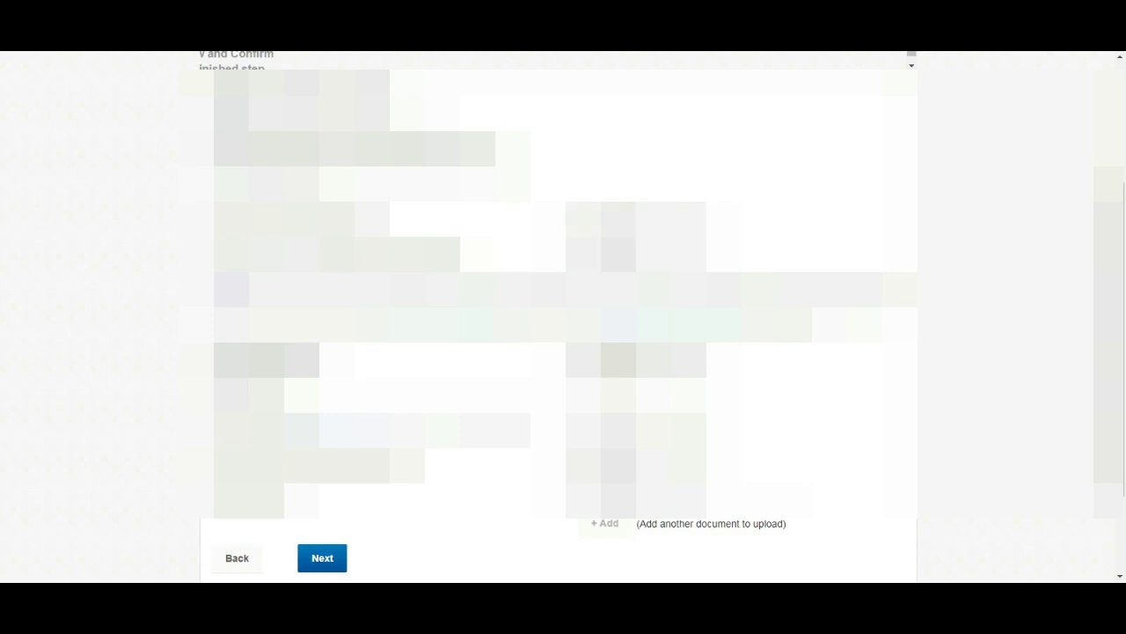
- Attach PAN with Sign.jpg as the PAN proof and the GST certificate image as the GSTIN proof
left_click(618, 360)
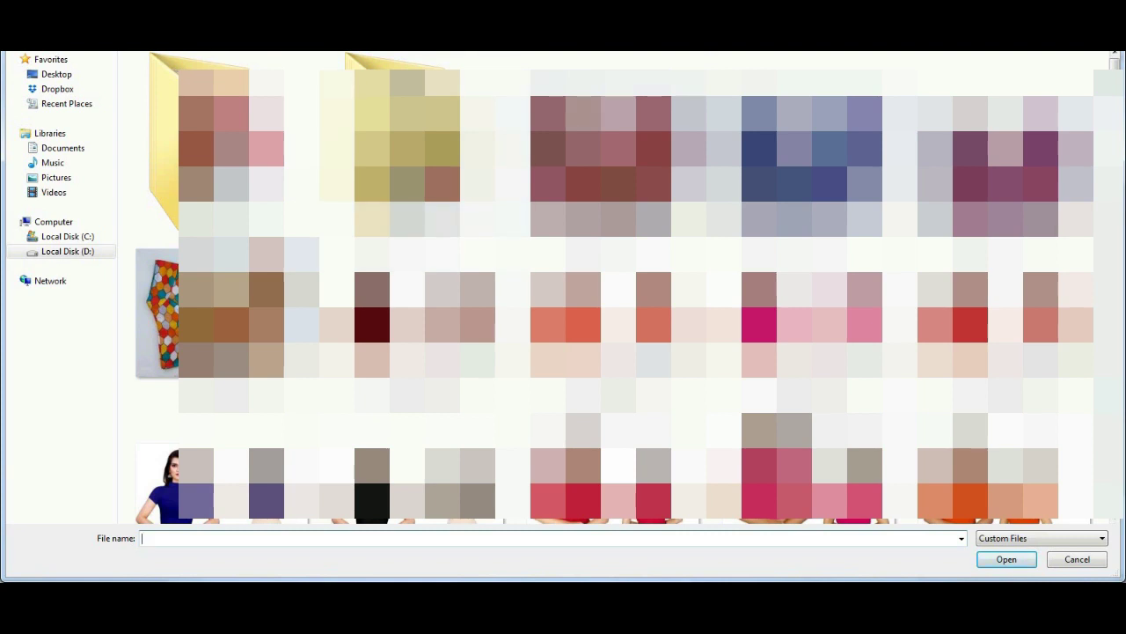
left_click(67, 251)
double_click(811, 113)
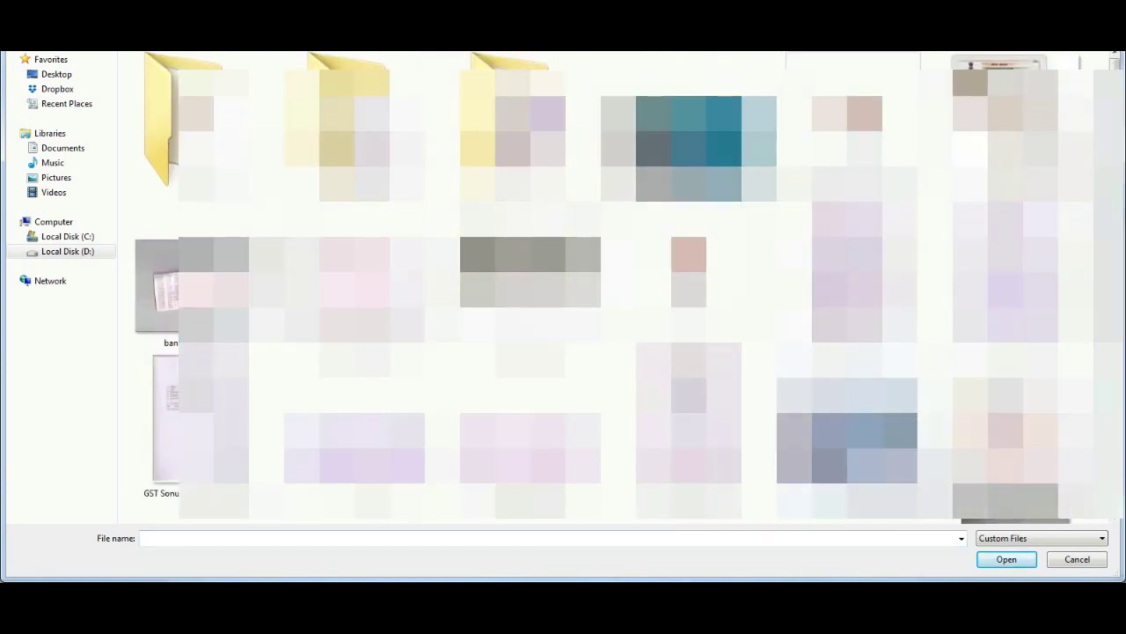
left_click(891, 467)
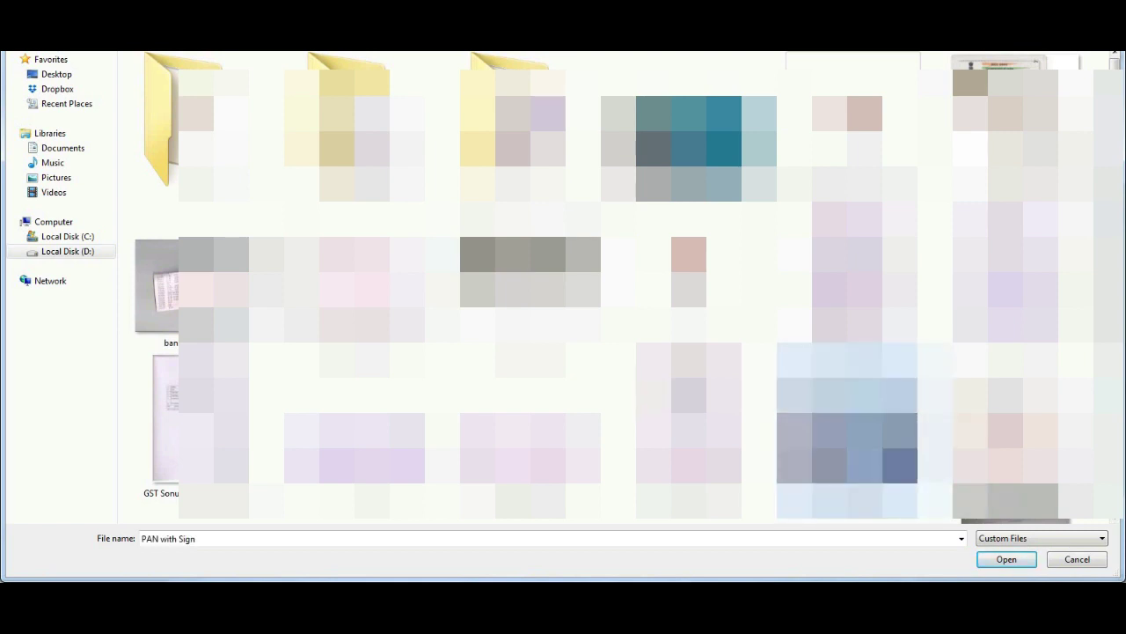
double_click(891, 466)
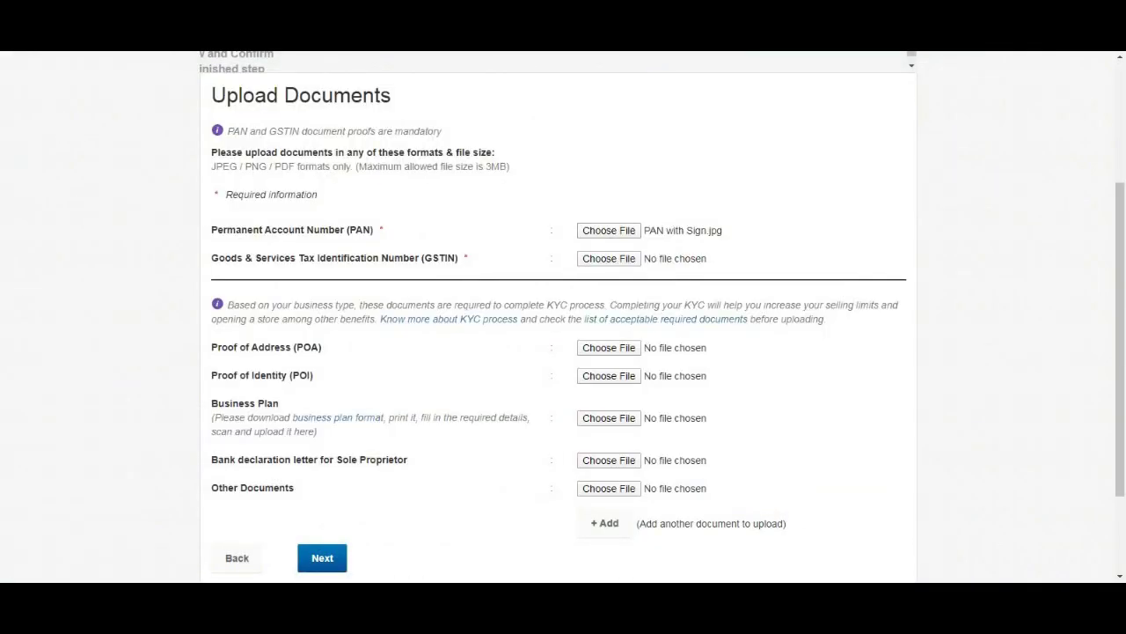
left_click(608, 258)
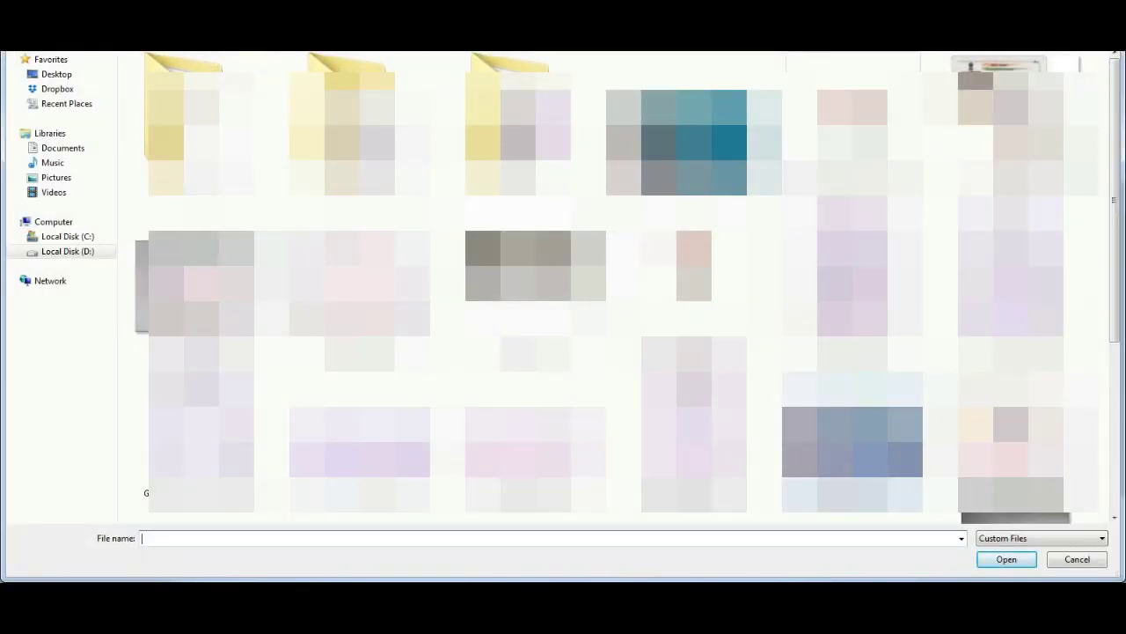
double_click(200, 432)
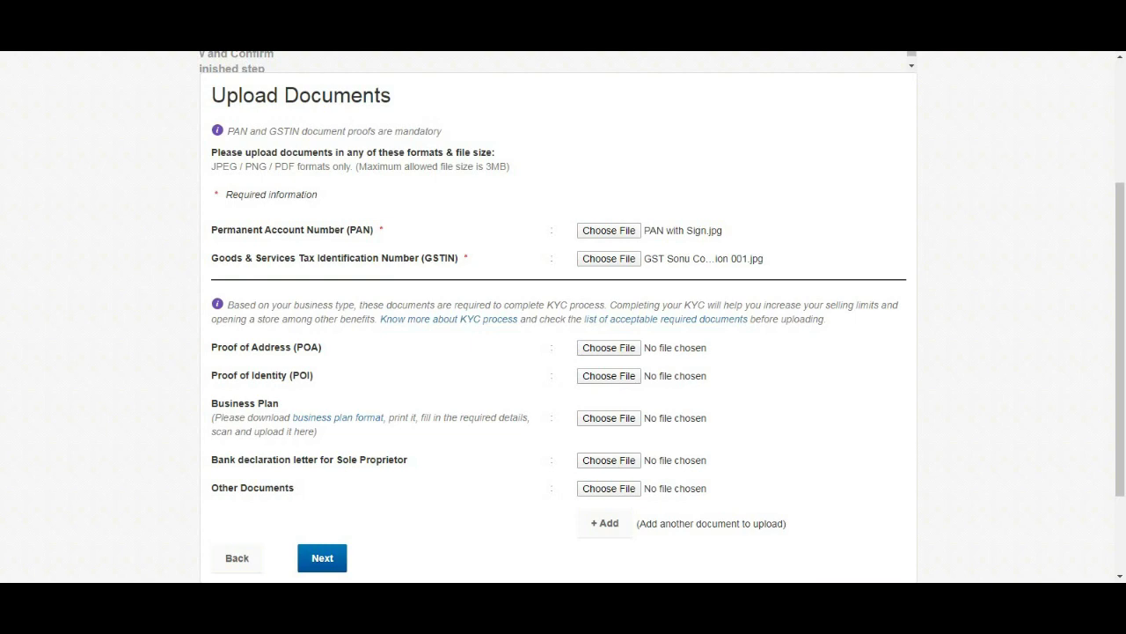
- Attach adhar.jpg as both the proof of address and the proof of identity
left_click(608, 347)
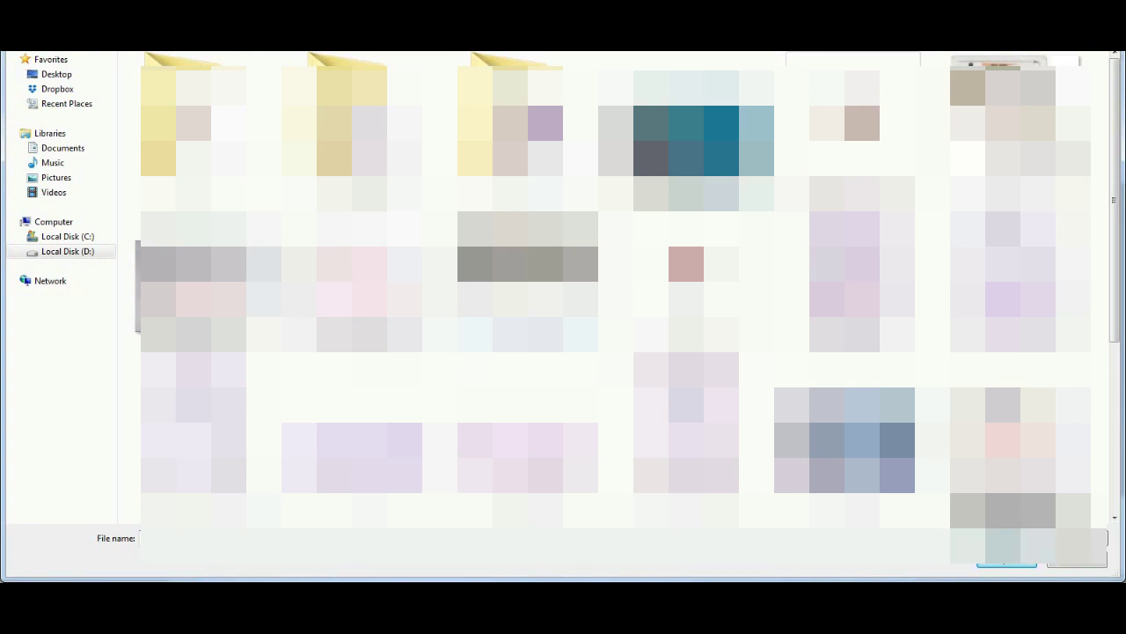
double_click(1019, 132)
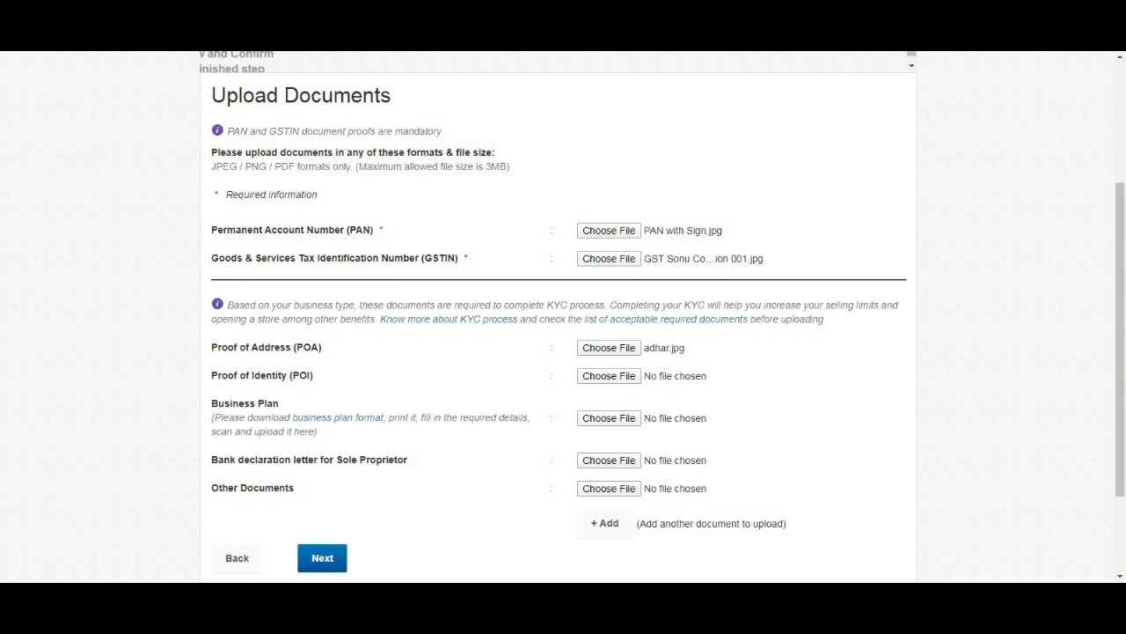
left_click(608, 376)
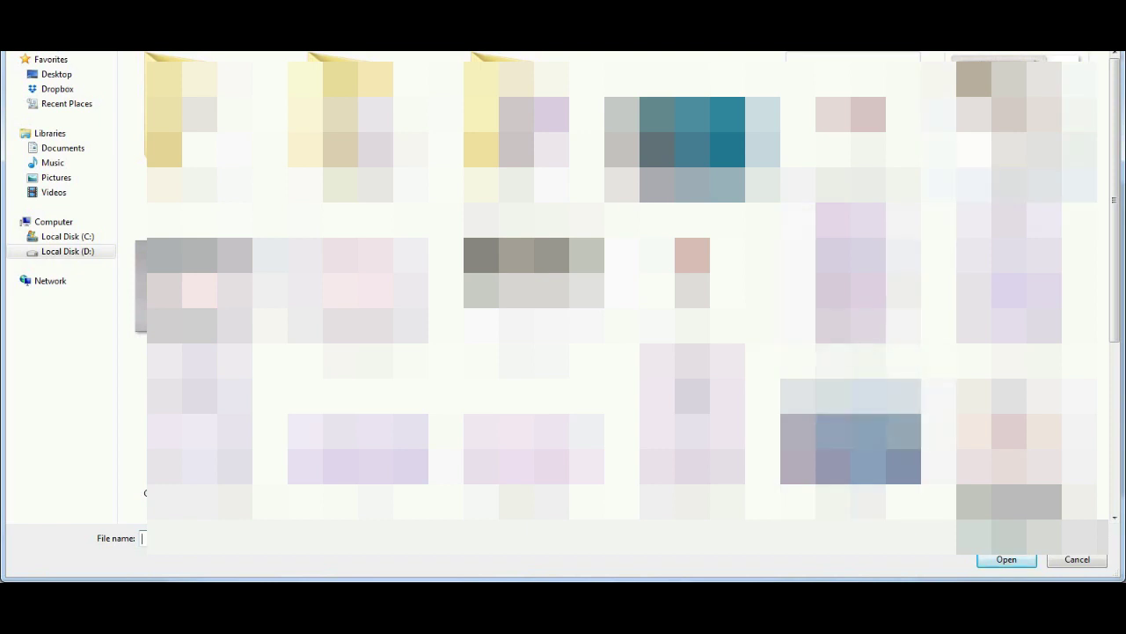
double_click(1018, 118)
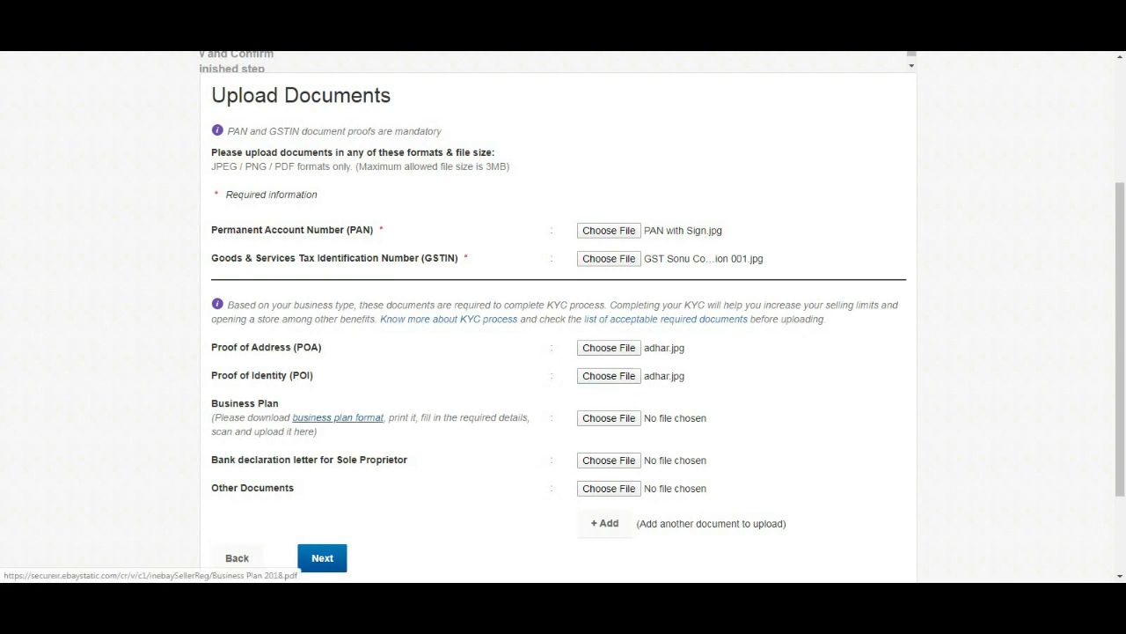
- Open the business plan format template link on the Upload Documents step
left_click(338, 417)
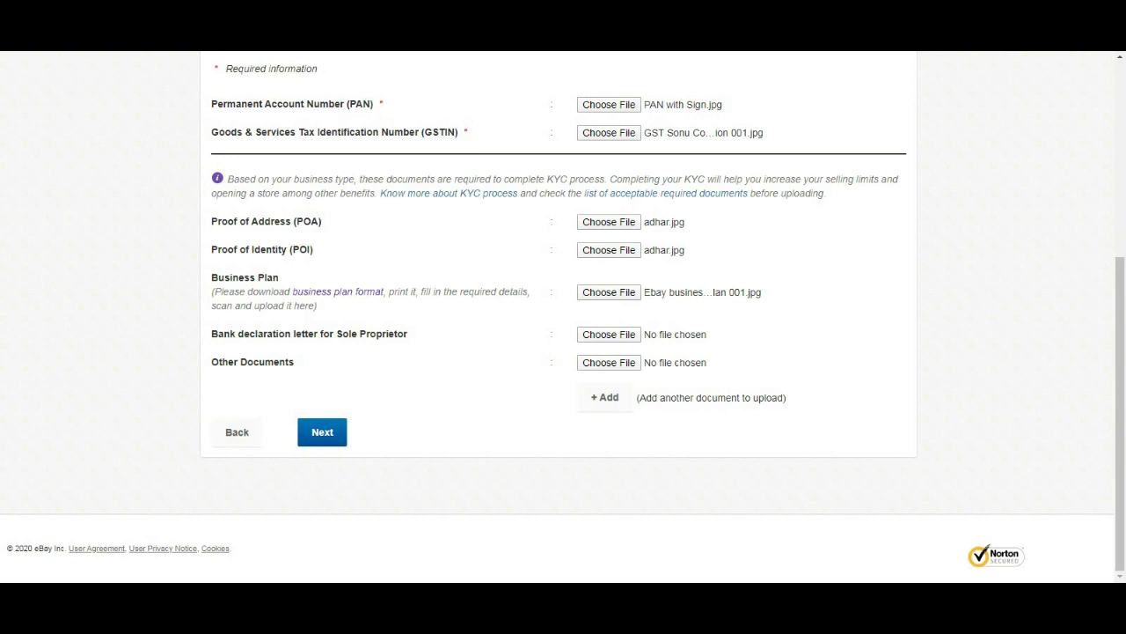
- Submit the reviewed registration details and KYC documents, then scroll to the update confirmation
scroll(563, 317, "up", 2)
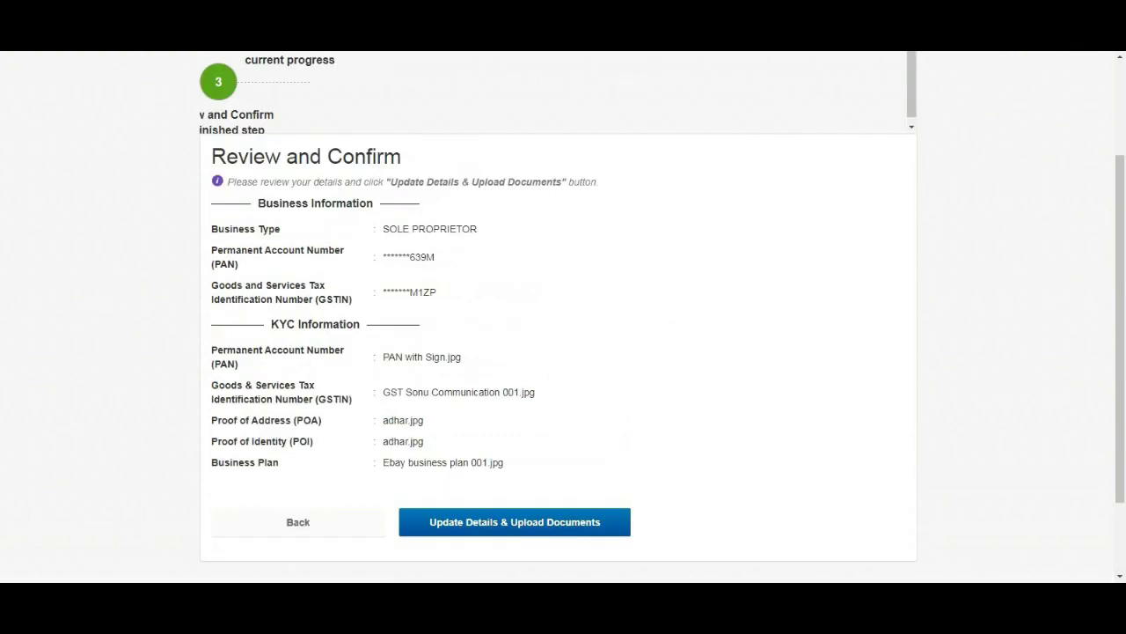
scroll(563, 352, "down", 1)
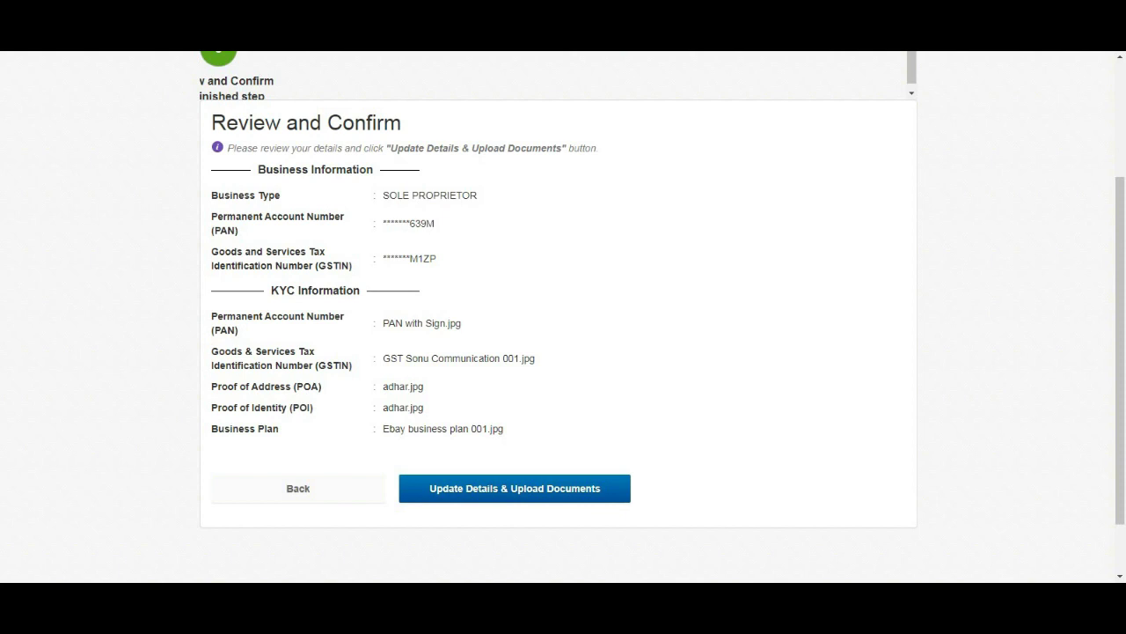
key("Return")
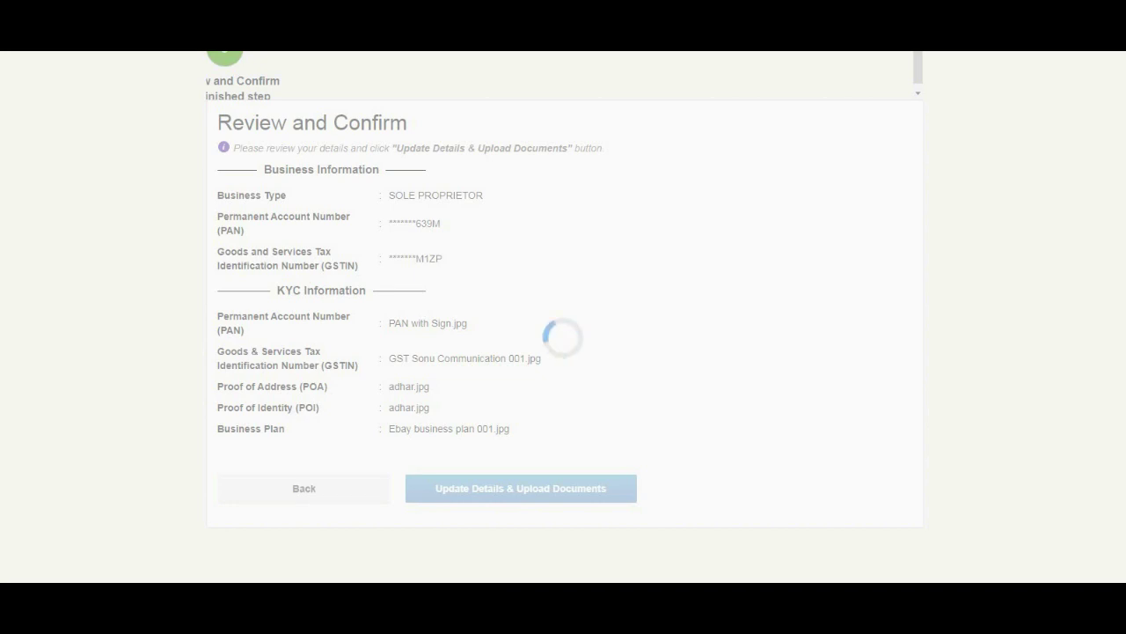
scroll(563, 317, "down", 1)
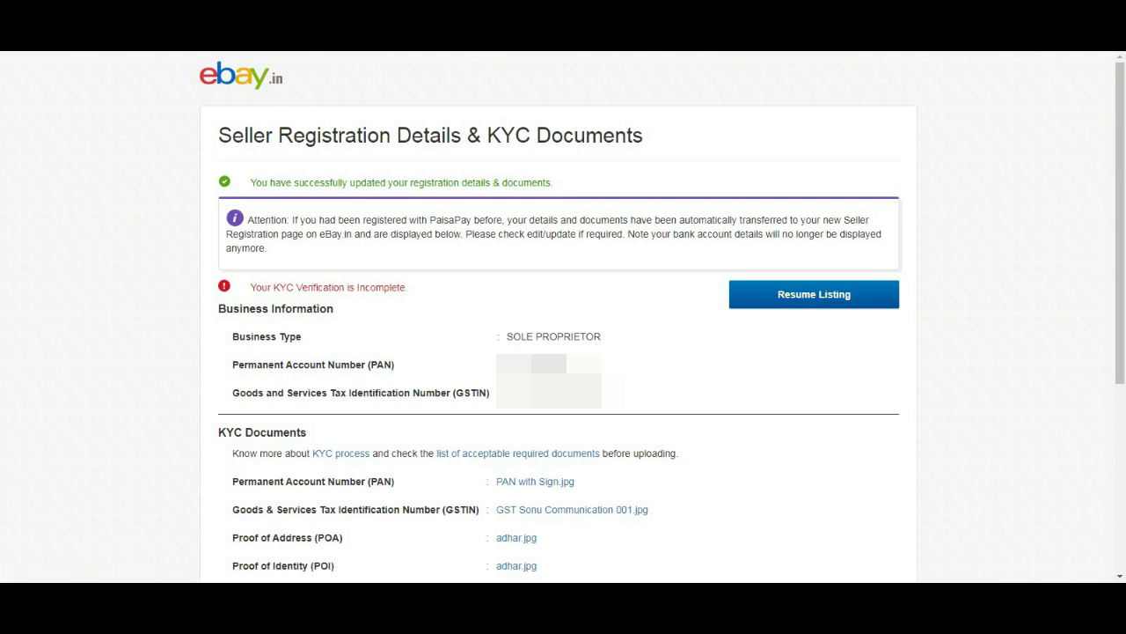
left_click_drag(273, 287, 409, 287)
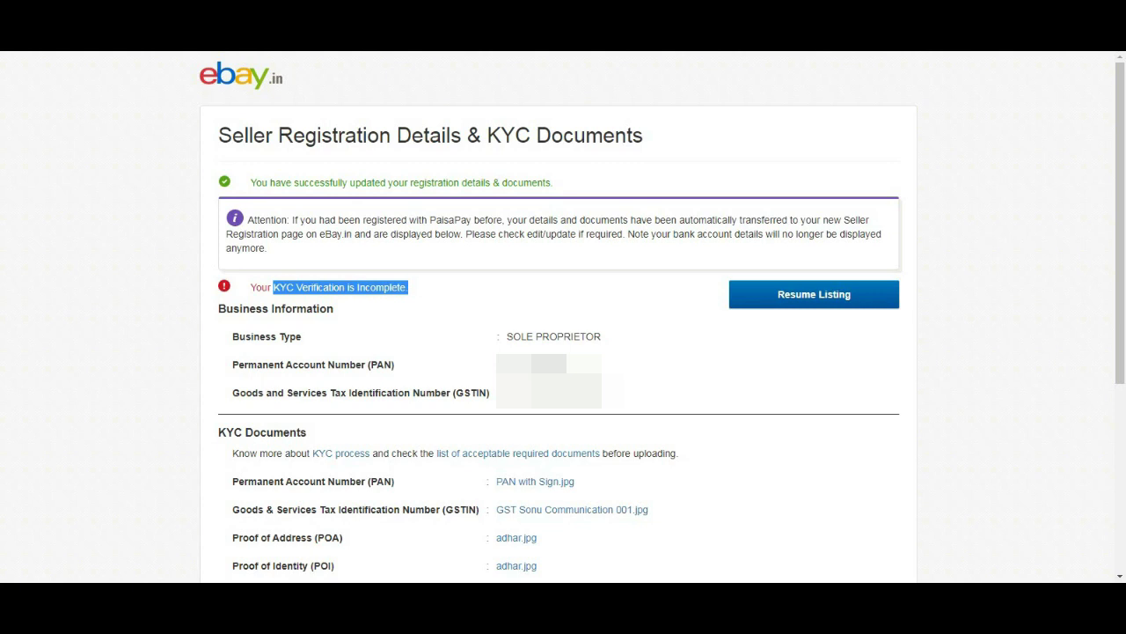
left_click_drag(319, 182, 547, 182)
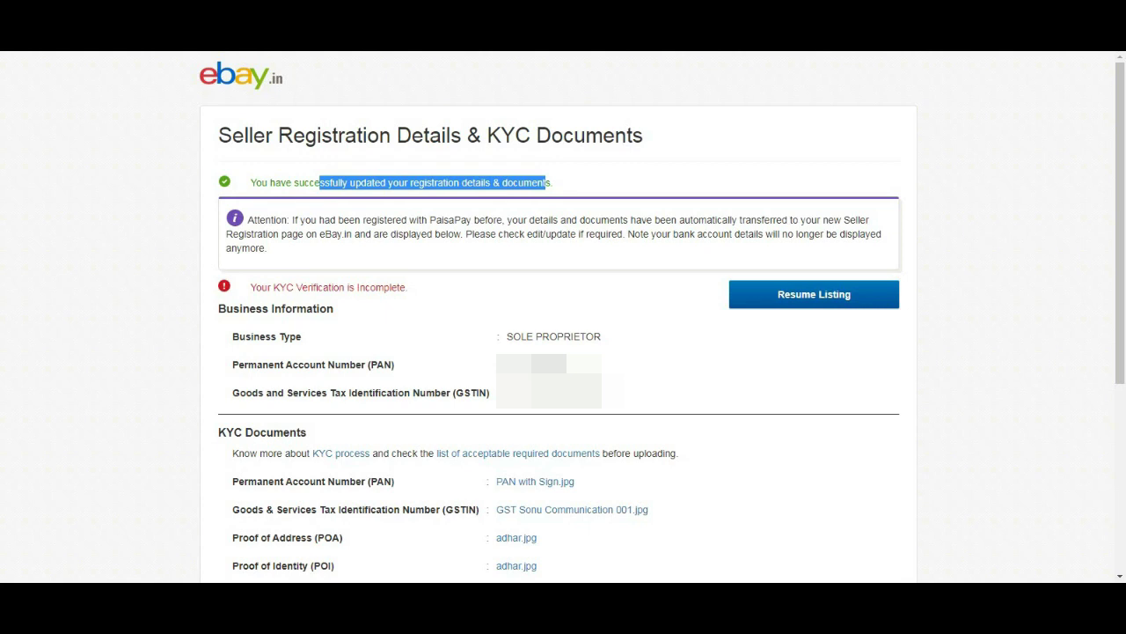
double_click(292, 234)
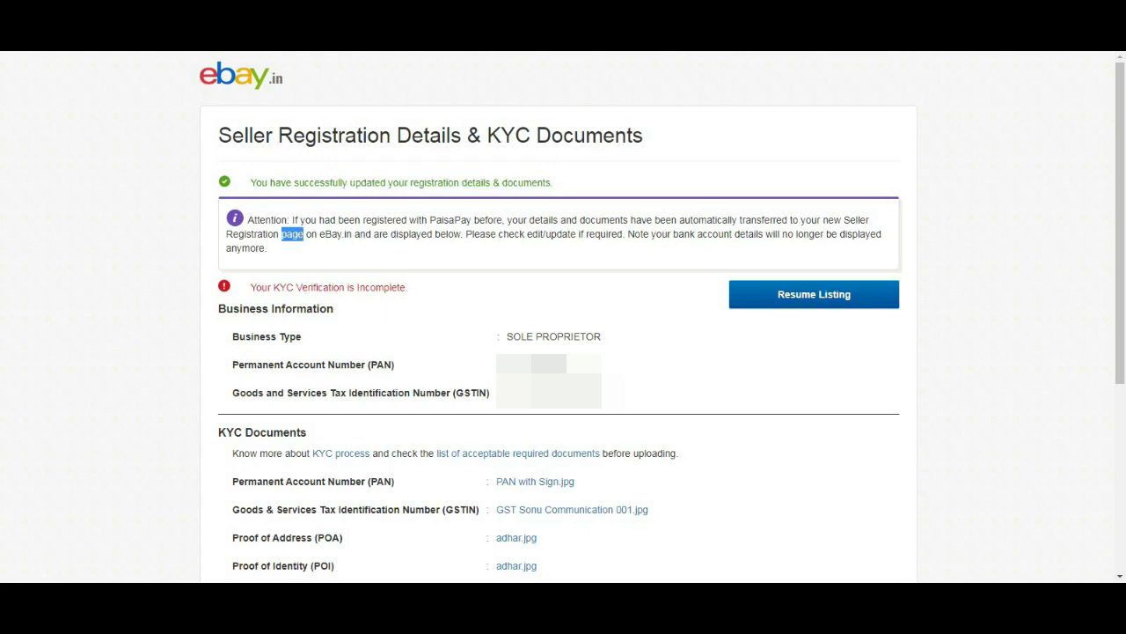
left_click_drag(466, 234, 523, 234)
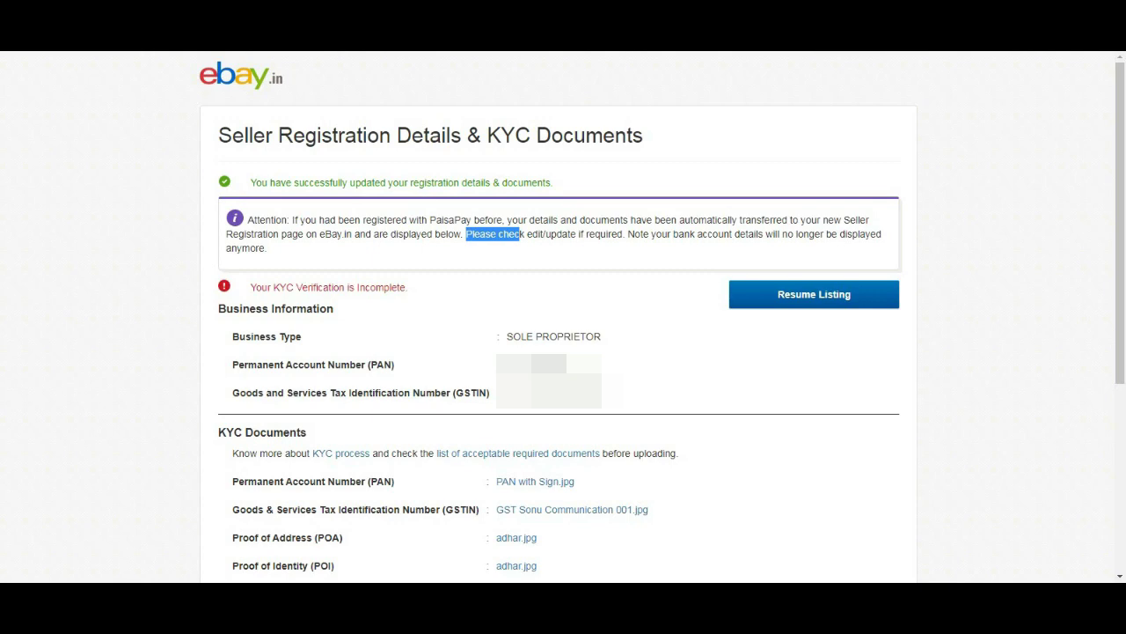
left_click_drag(235, 247, 255, 247)
scroll(255, 247, "down", 2)
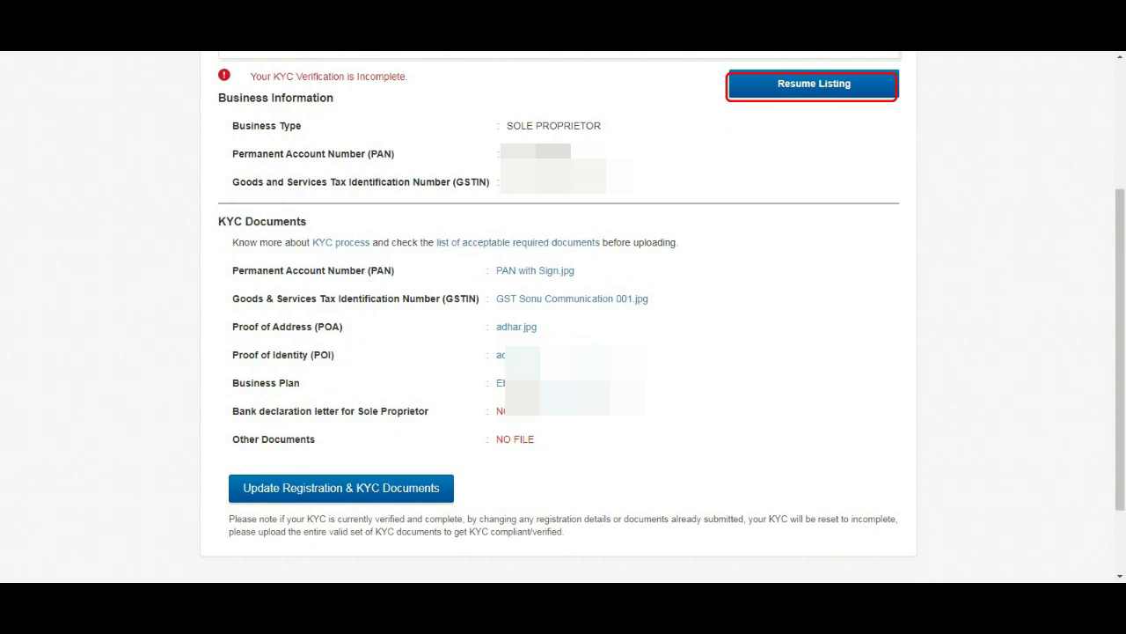
left_click_drag(495, 411, 534, 439)
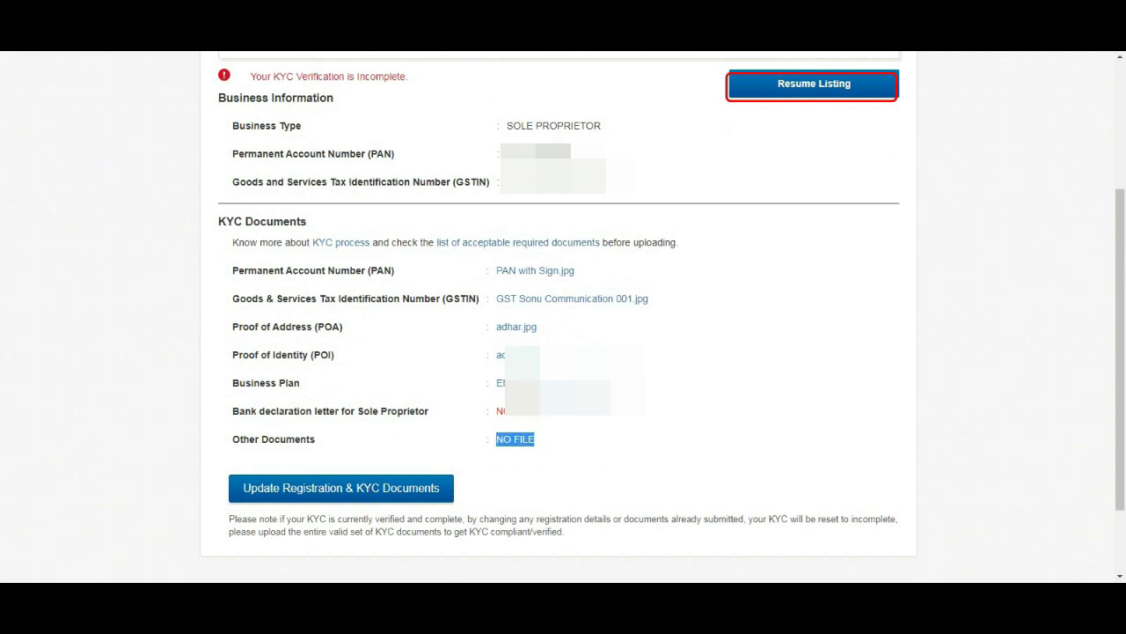